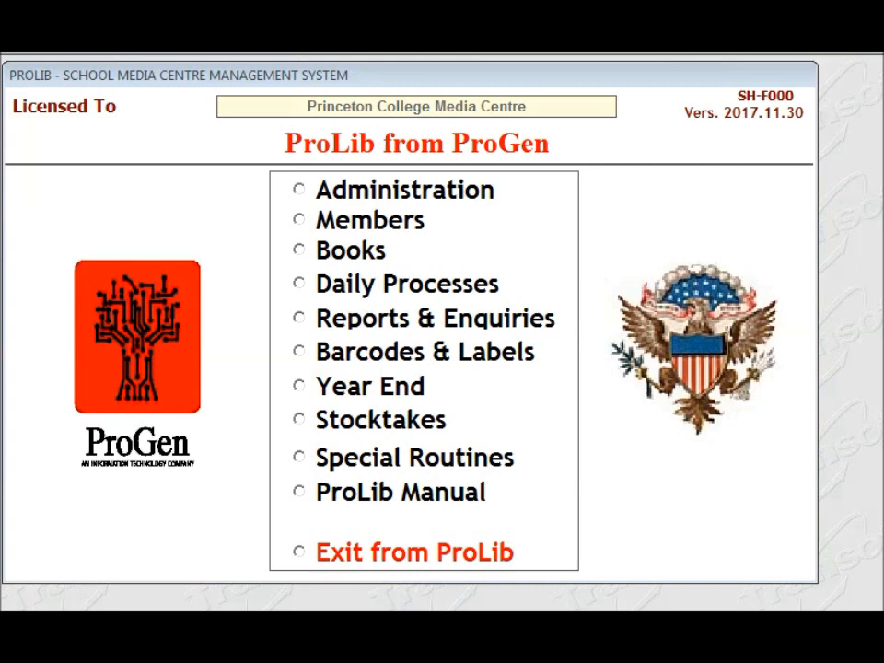
- In the year-end processes, list four leaving members for deletion by entering their member numbers
{"action": "left_click", "coordinate": [299, 386]}
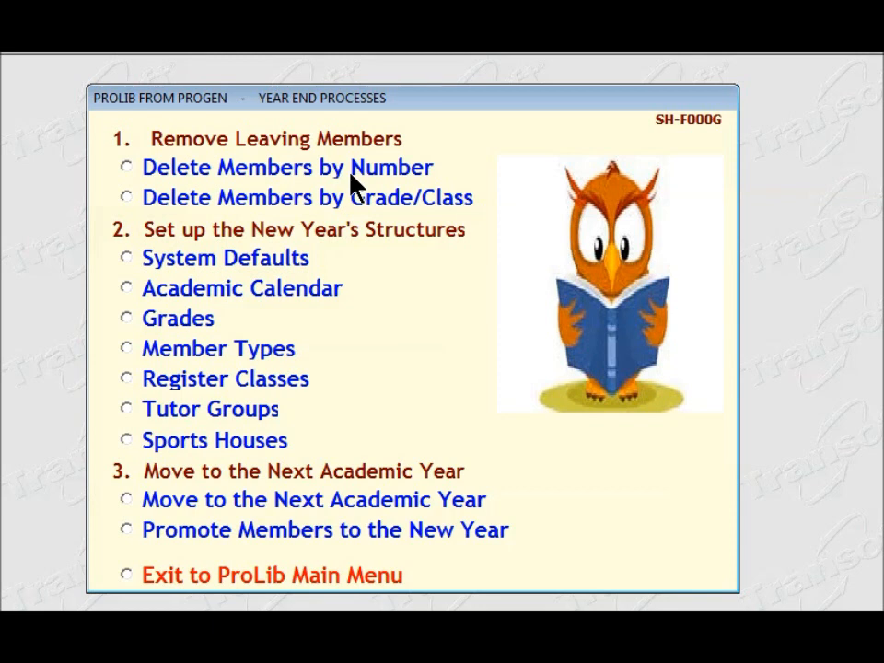
{"action": "left_click", "coordinate": [131, 172]}
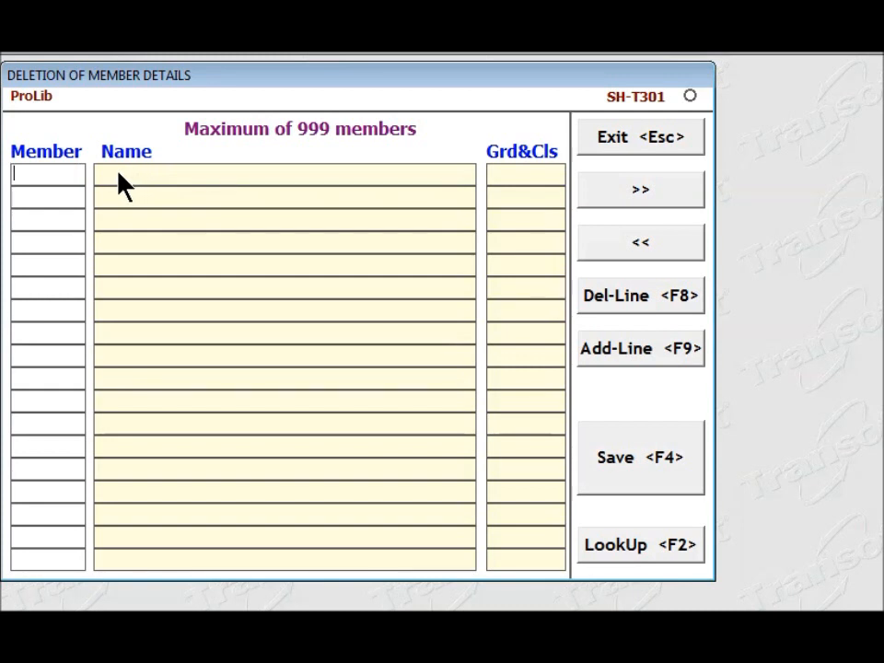
{"action": "type", "text": "128"}
{"action": "key", "text": "Return"}
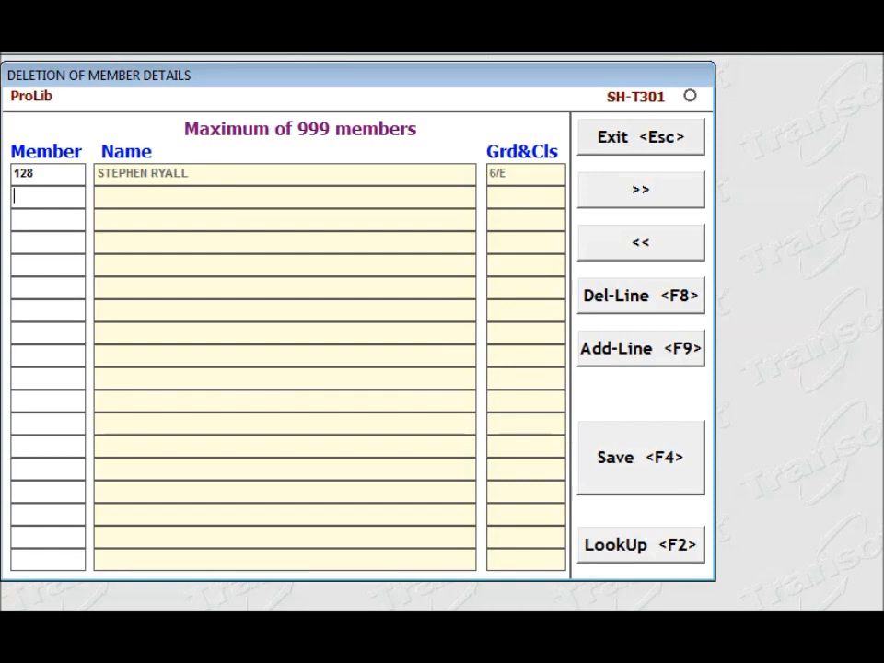
{"action": "type", "text": "130"}
{"action": "key", "text": "Return"}
{"action": "type", "text": "132"}
{"action": "key", "text": "Return"}
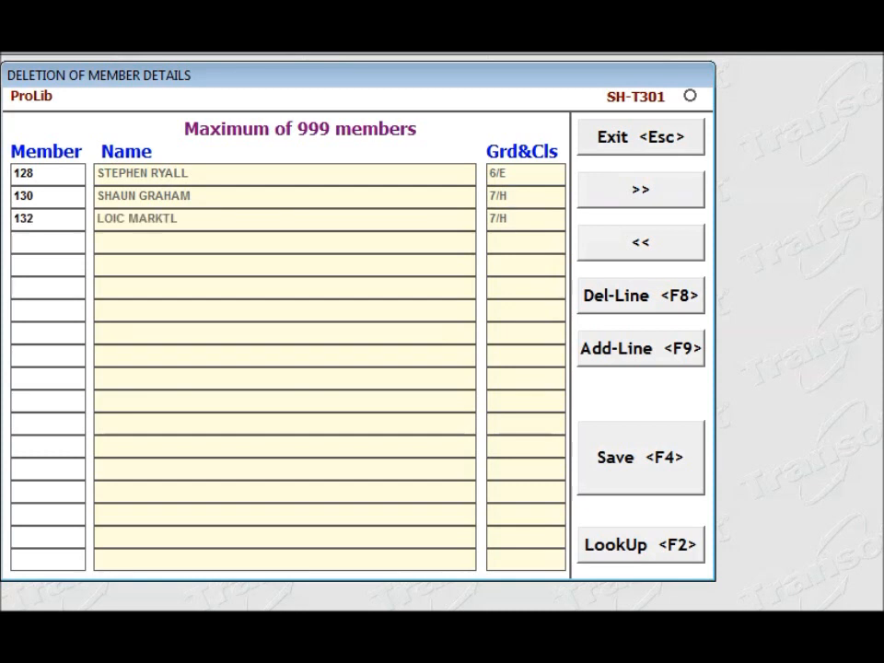
{"action": "type", "text": "133"}
{"action": "key", "text": "Return"}
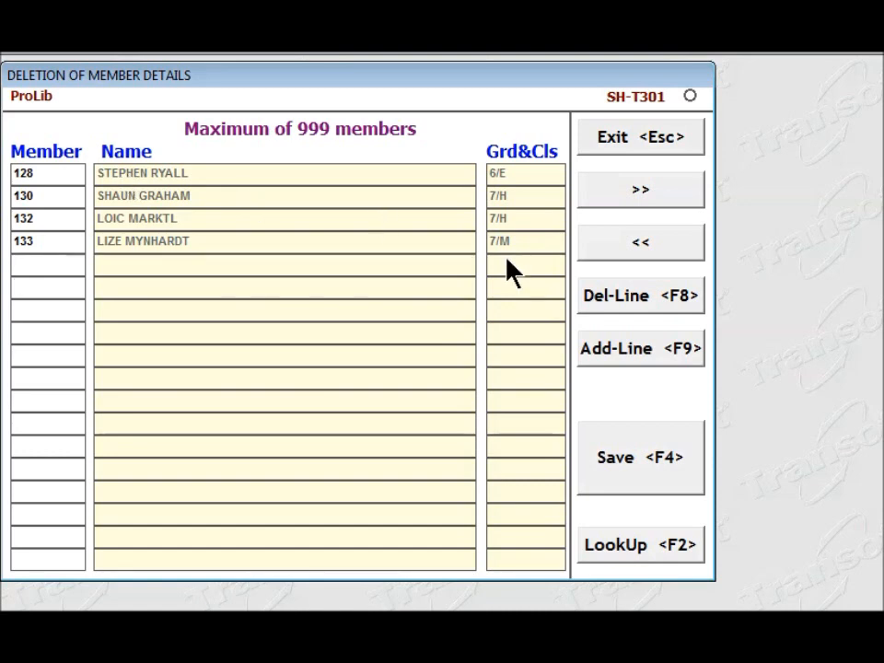
- Look up a fifth leaving member by surname, add that member to the deletion list and save the deletions
{"action": "left_click", "coordinate": [642, 551]}
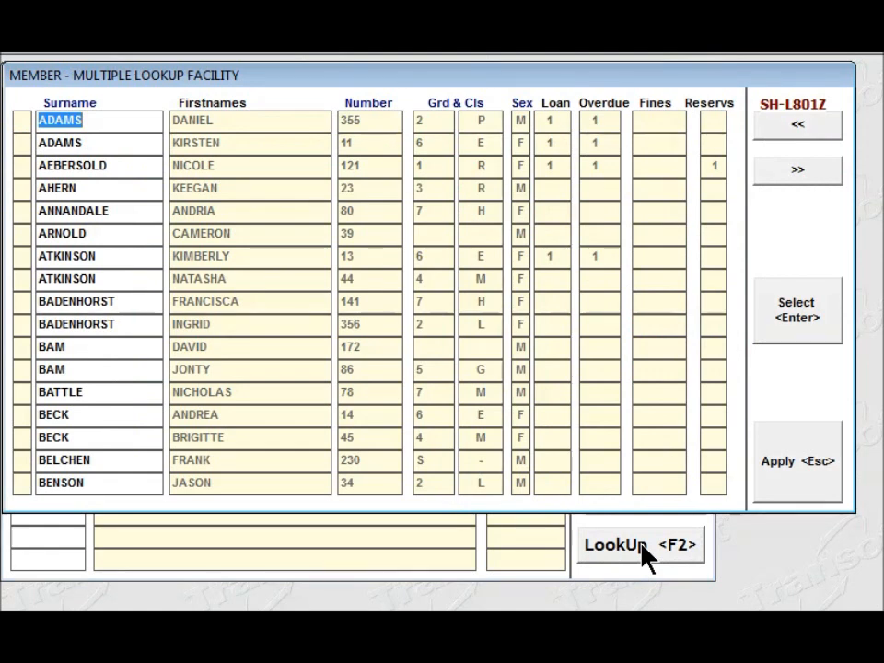
{"action": "type", "text": "PRE"}
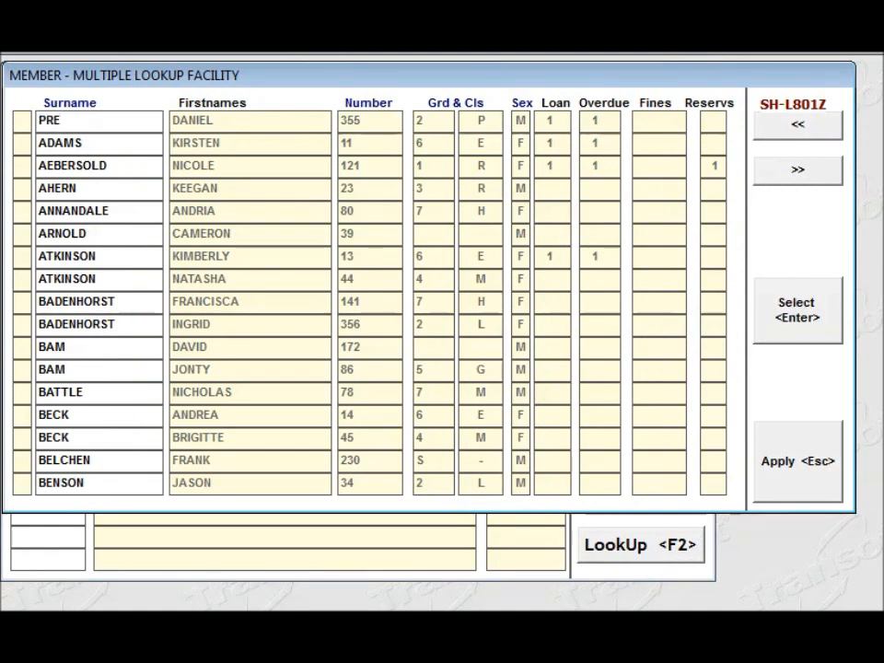
{"action": "left_click", "coordinate": [642, 553]}
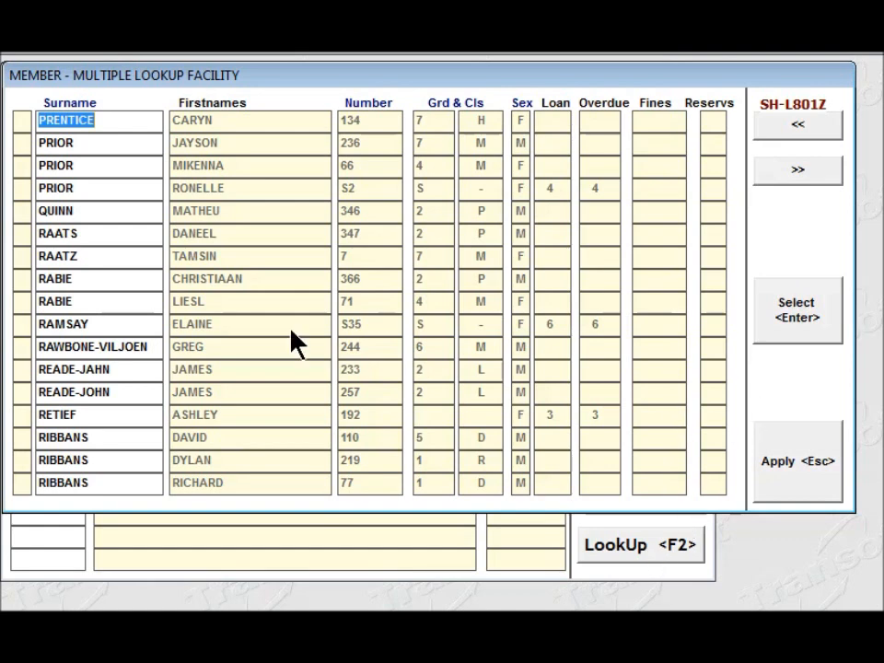
{"action": "key", "text": "Down"}
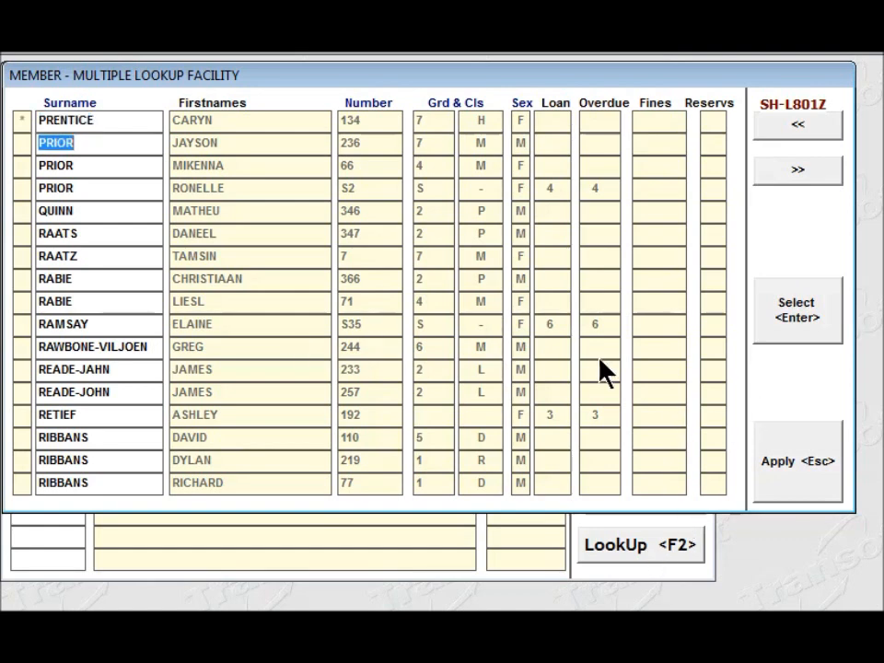
{"action": "left_click", "coordinate": [805, 474]}
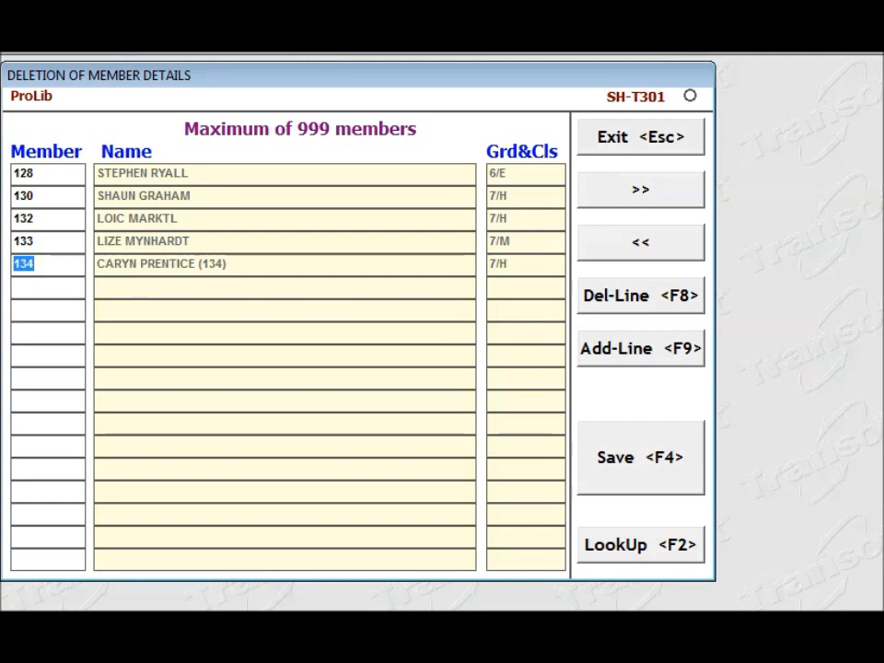
{"action": "left_click", "coordinate": [650, 475]}
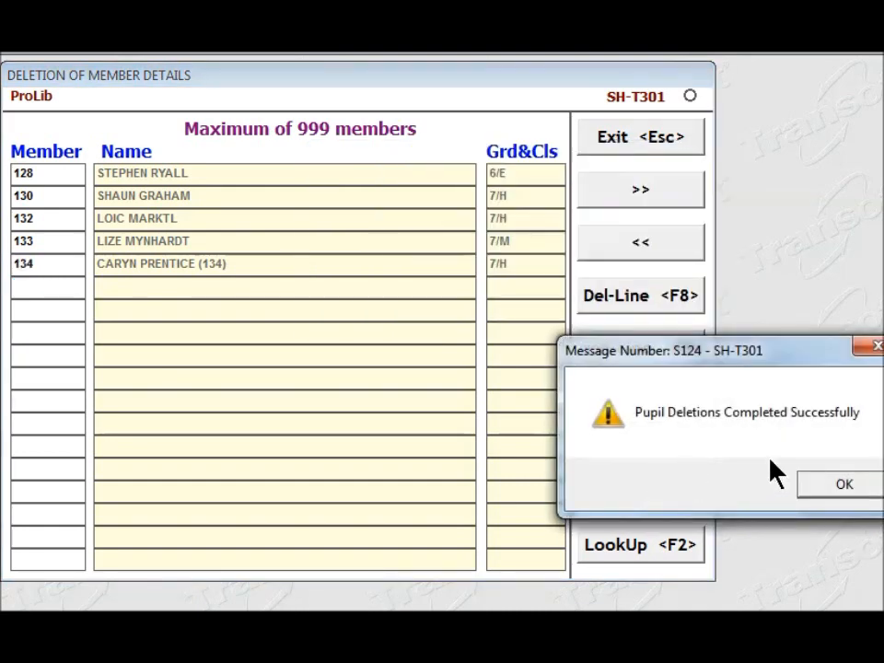
{"action": "left_click", "coordinate": [822, 491]}
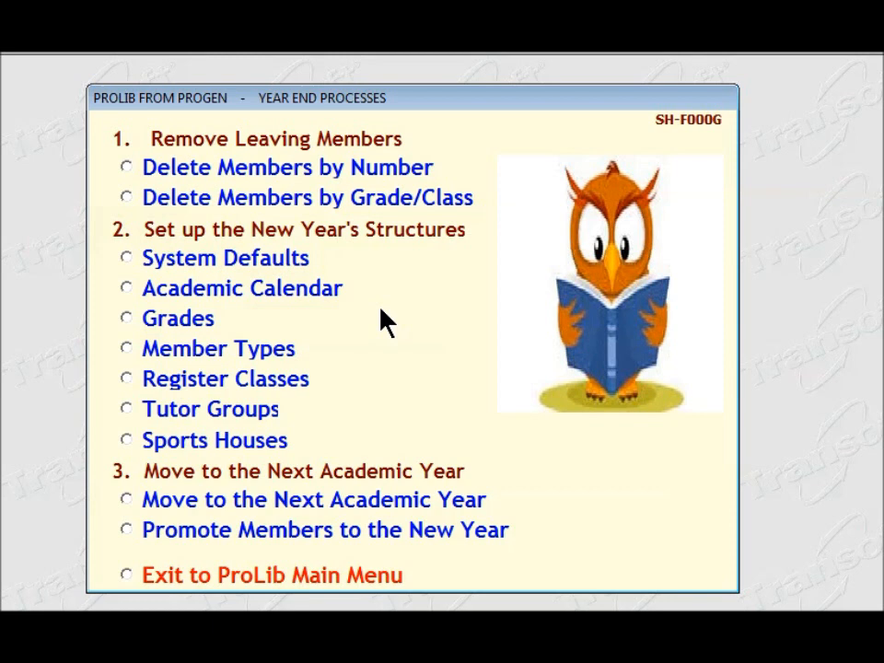
- In the year-end deletion by grade/class, load all grade 7 pupils without specifying a class and mark them all for deletion
{"action": "left_click", "coordinate": [129, 198]}
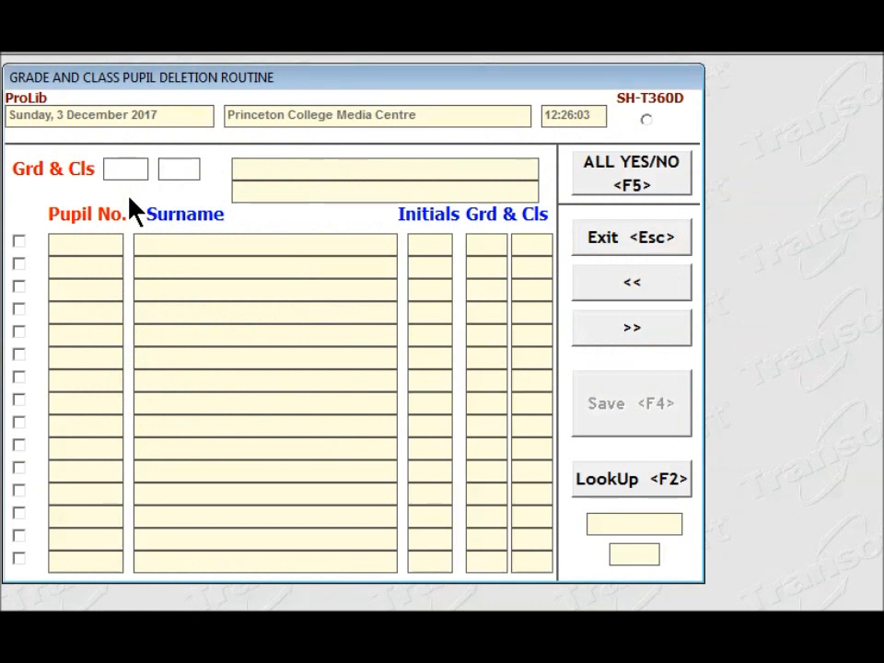
{"action": "type", "text": "7"}
{"action": "key", "text": "Return"}
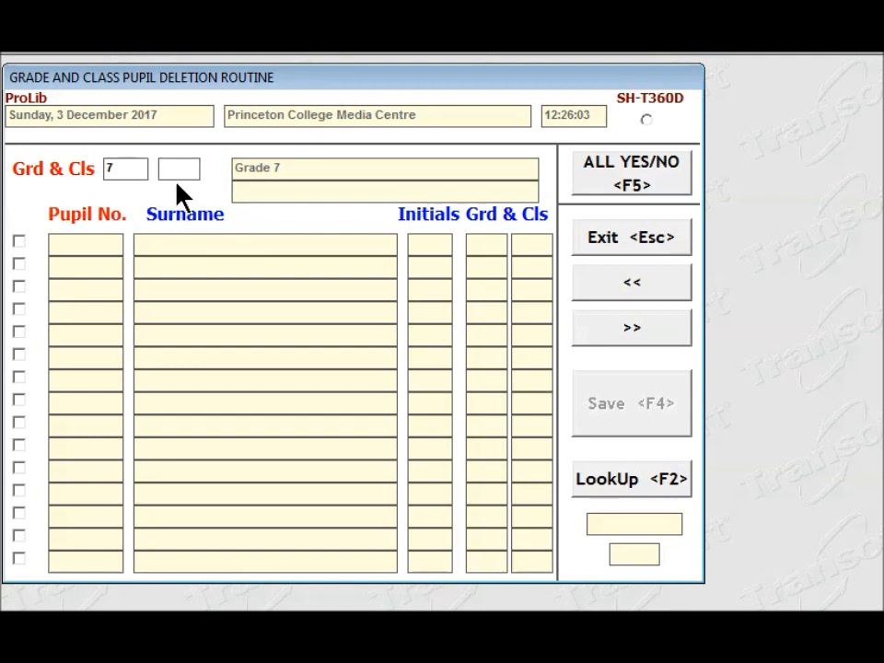
{"action": "key", "text": "Return"}
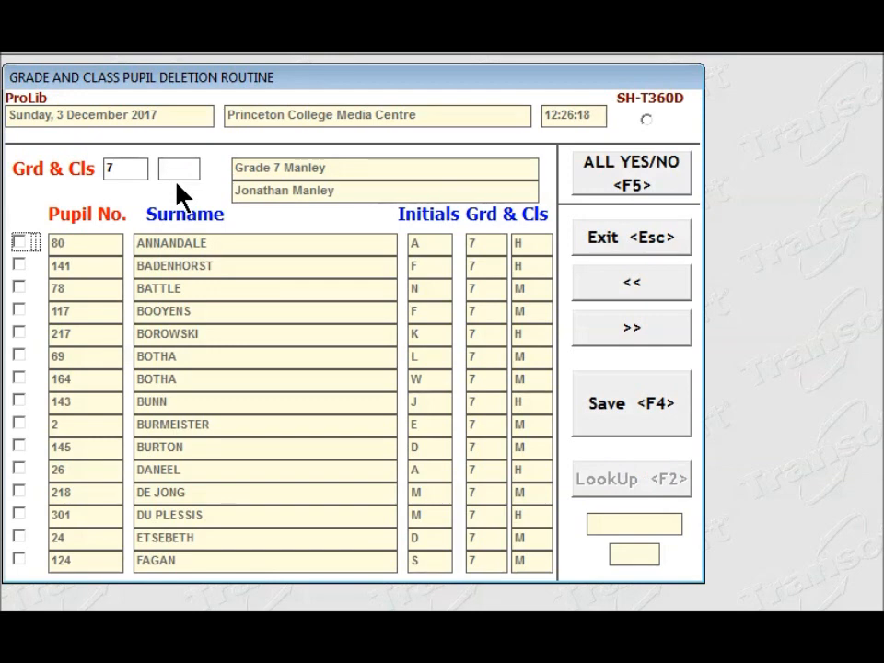
{"action": "left_click", "coordinate": [645, 184]}
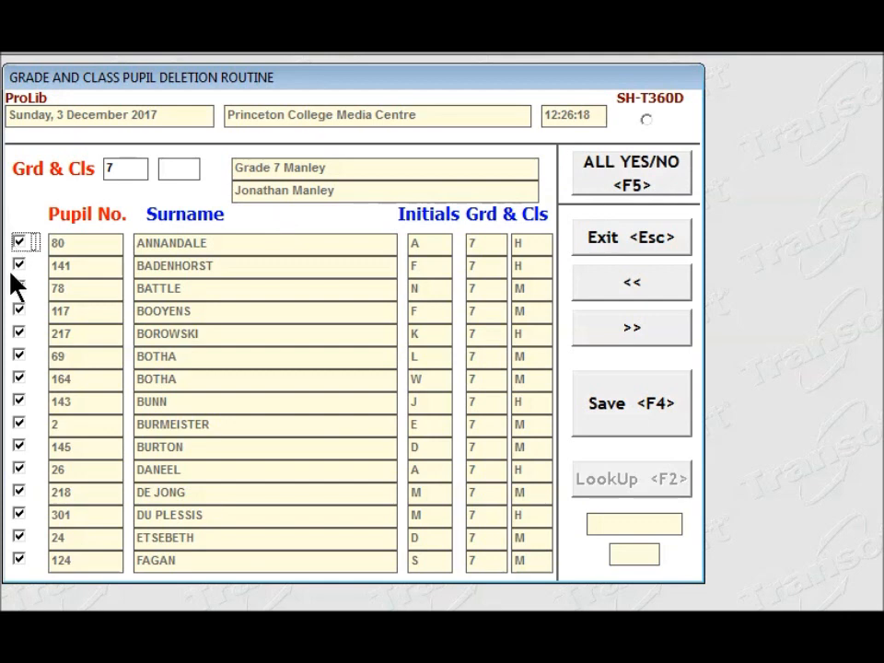
- Exclude two grade 7 pupils from deletion: the twelfth pupil in the list and the last pupil listed
{"action": "left_click", "coordinate": [19, 492]}
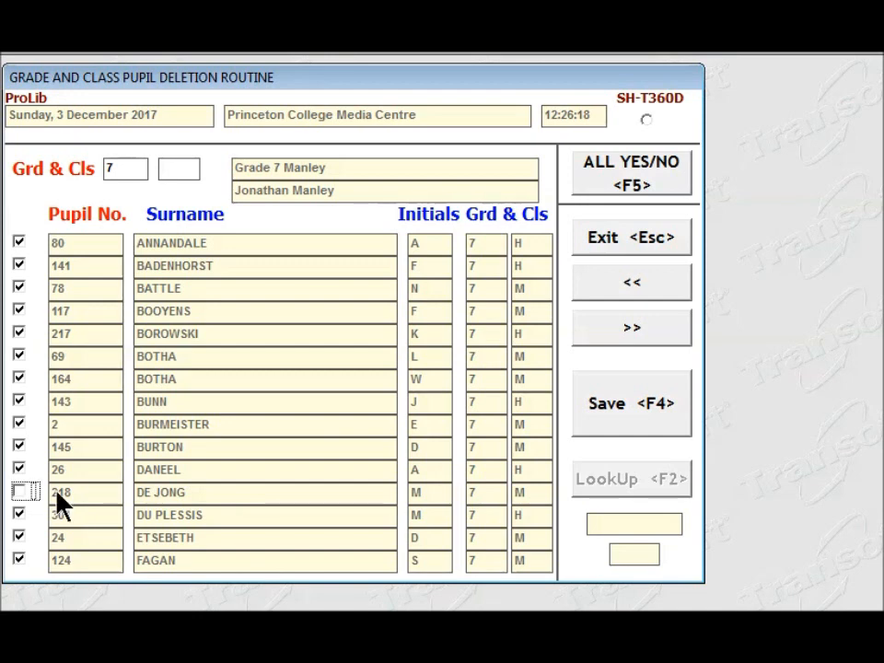
{"action": "left_click", "coordinate": [634, 334]}
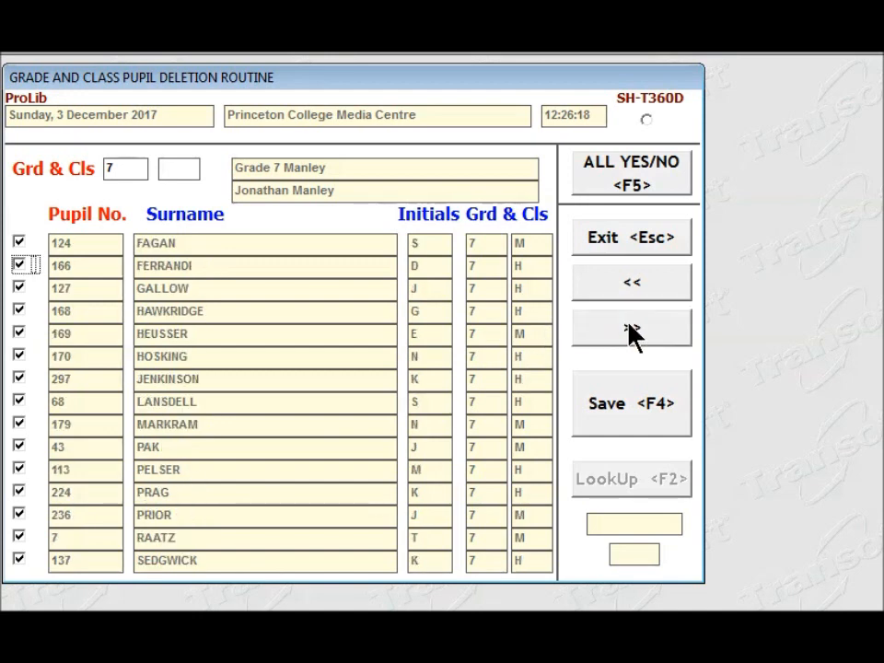
{"action": "left_click", "coordinate": [634, 333]}
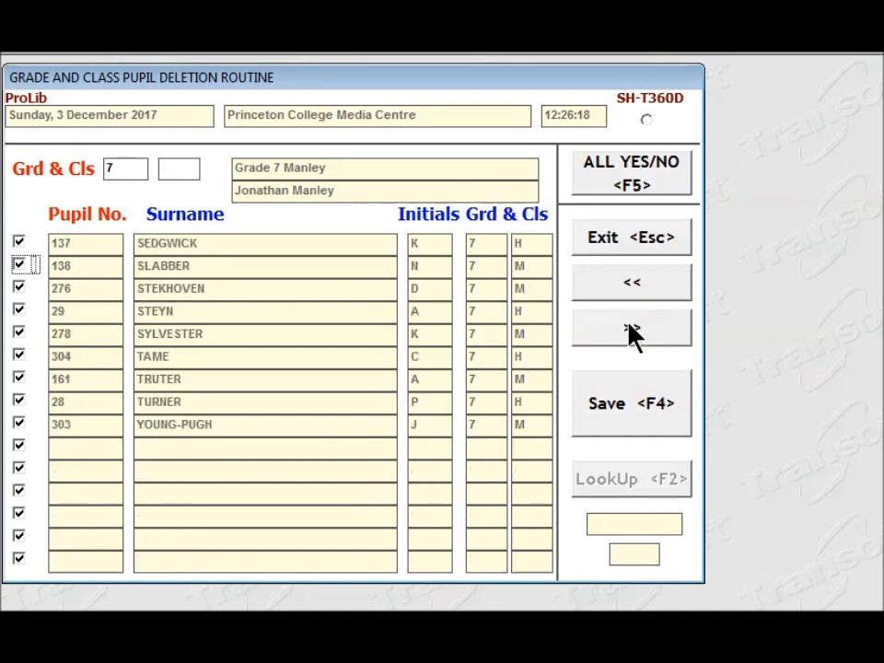
{"action": "left_click", "coordinate": [19, 424]}
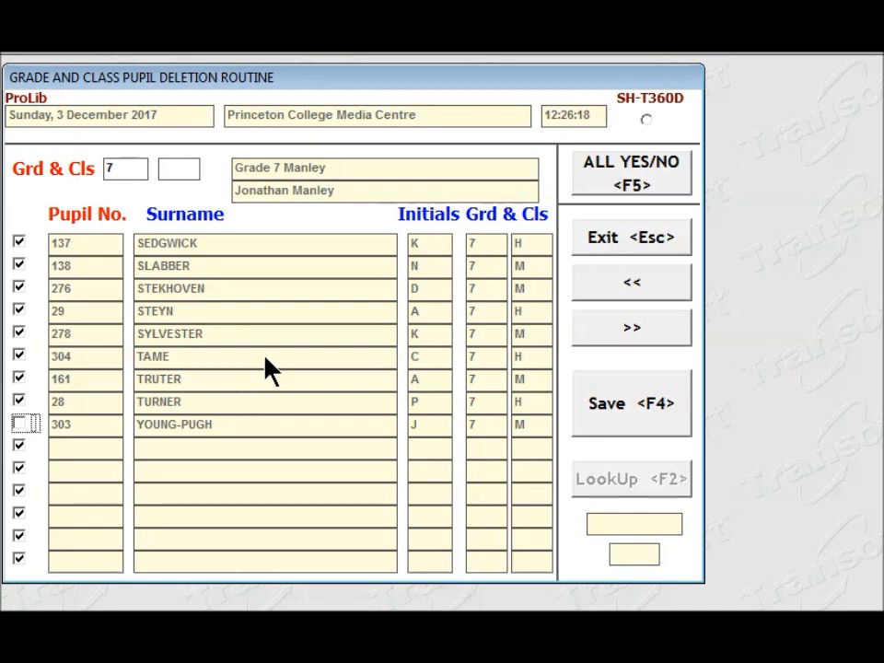
- Save the grade 7 deletions and close the resulting report without printing it
{"action": "left_click", "coordinate": [642, 428]}
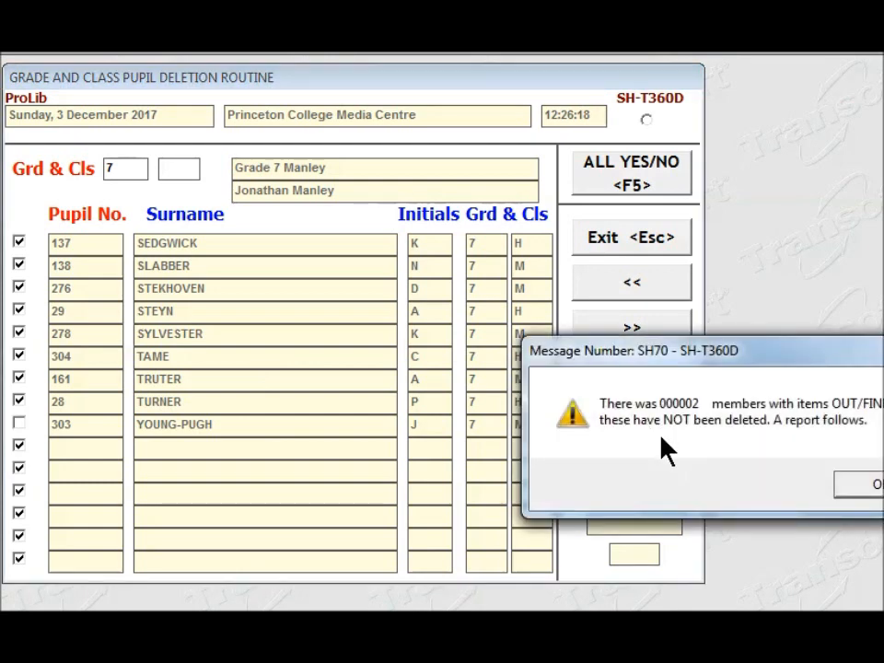
{"action": "left_click", "coordinate": [862, 492]}
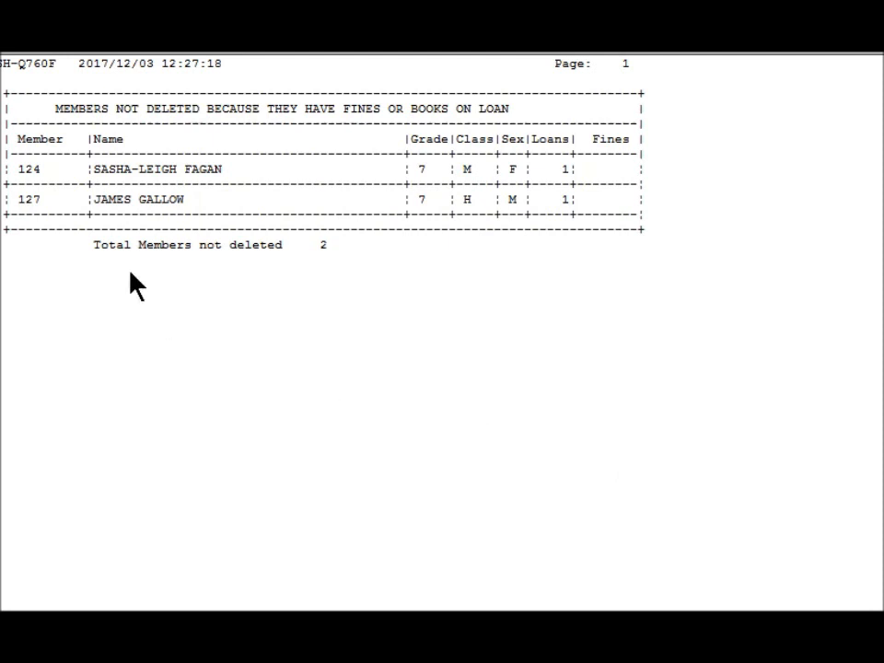
{"action": "left_click", "coordinate": [15, 43]}
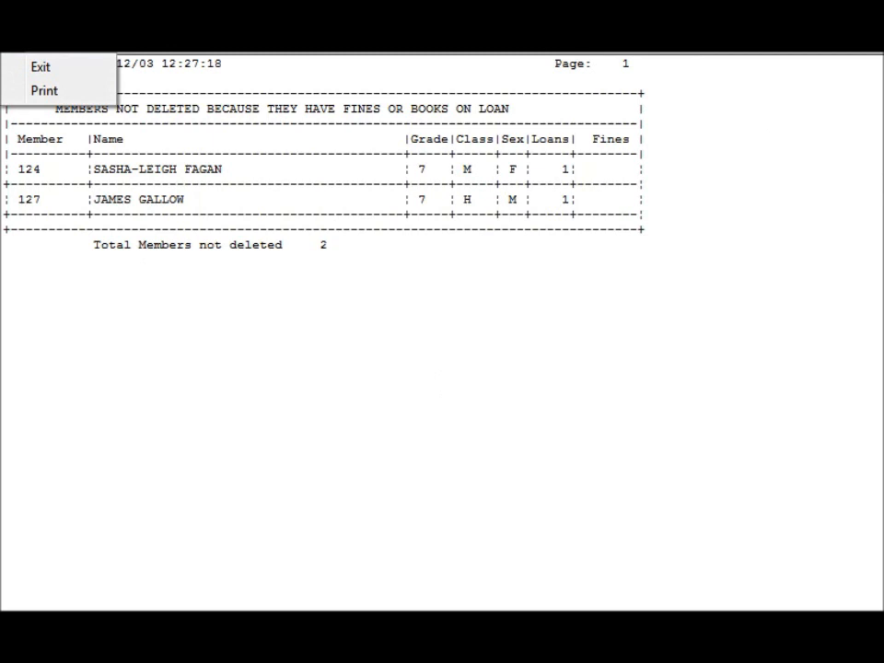
{"action": "left_click", "coordinate": [41, 67]}
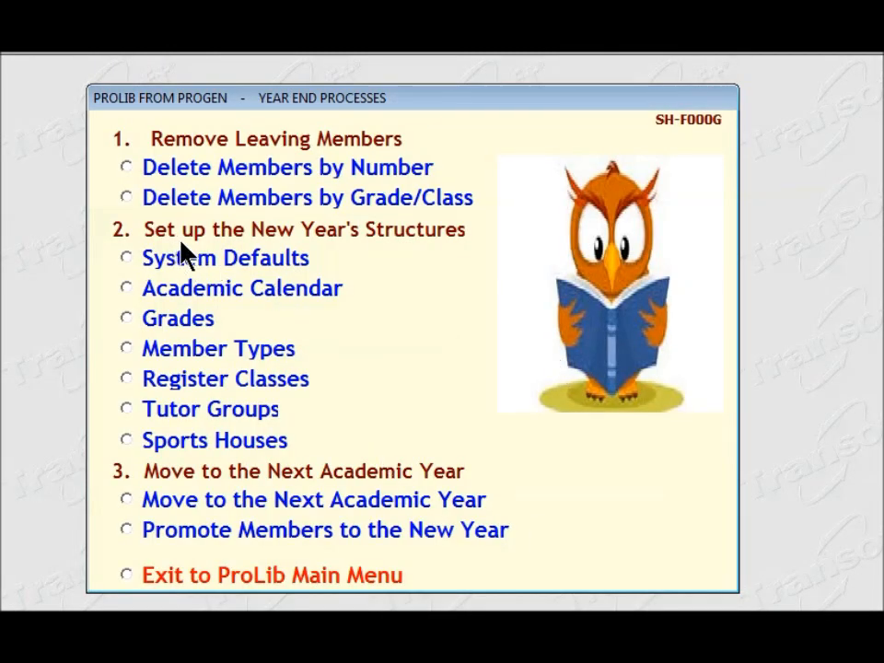
- On page 2 of the system defaults, set the default book costs to 100 for fiction, 150 for fact and 200 for reference
{"action": "left_click", "coordinate": [136, 262]}
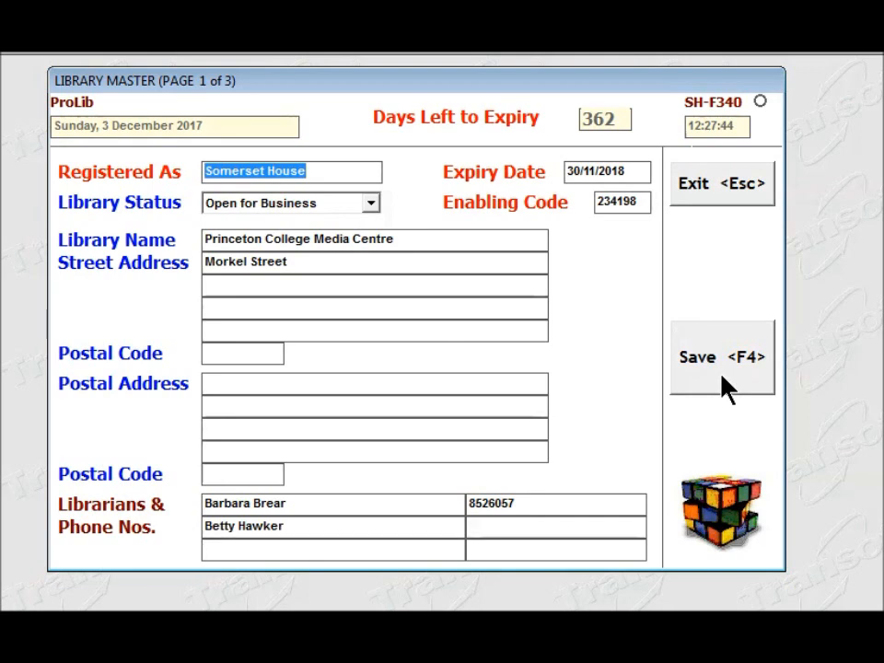
{"action": "left_click", "coordinate": [724, 379]}
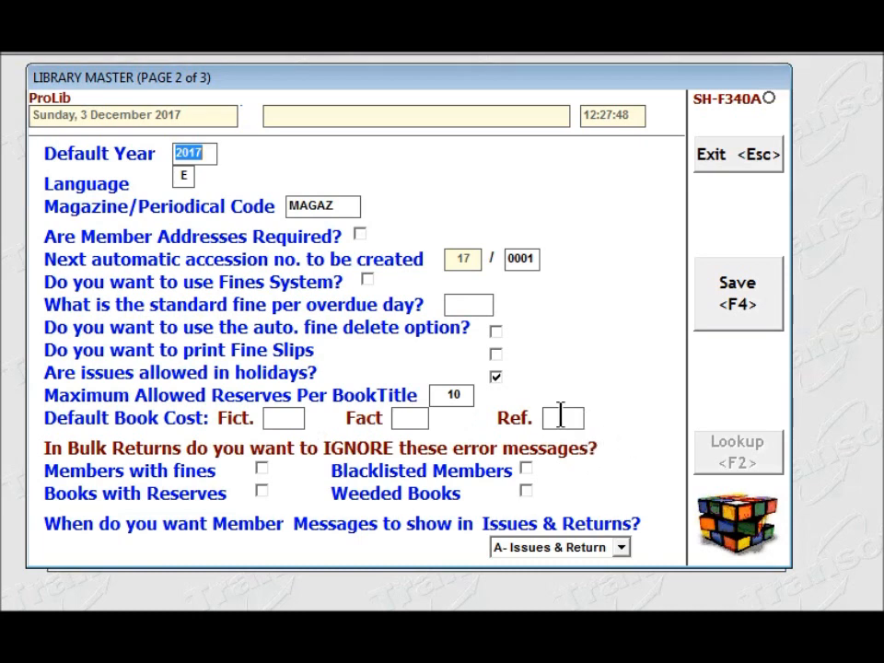
{"action": "left_click", "coordinate": [282, 424]}
{"action": "type", "text": "100"}
{"action": "key", "text": "Tab"}
{"action": "type", "text": "1"}
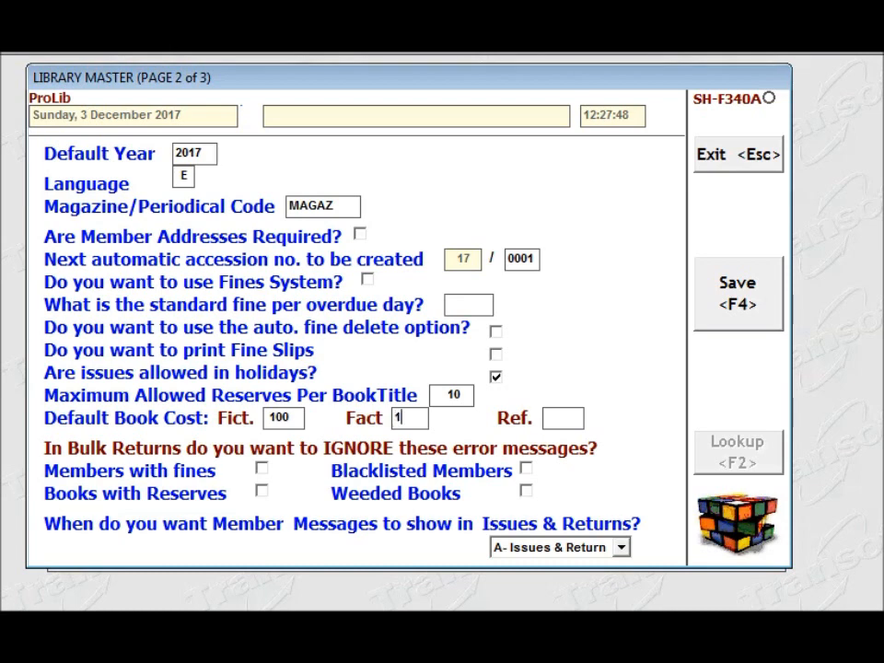
{"action": "type", "text": "50"}
{"action": "key", "text": "Tab"}
{"action": "type", "text": "200"}
- Save the library defaults through page 3, continuing past the book count and valuation without printing its details
{"action": "left_click", "coordinate": [737, 314]}
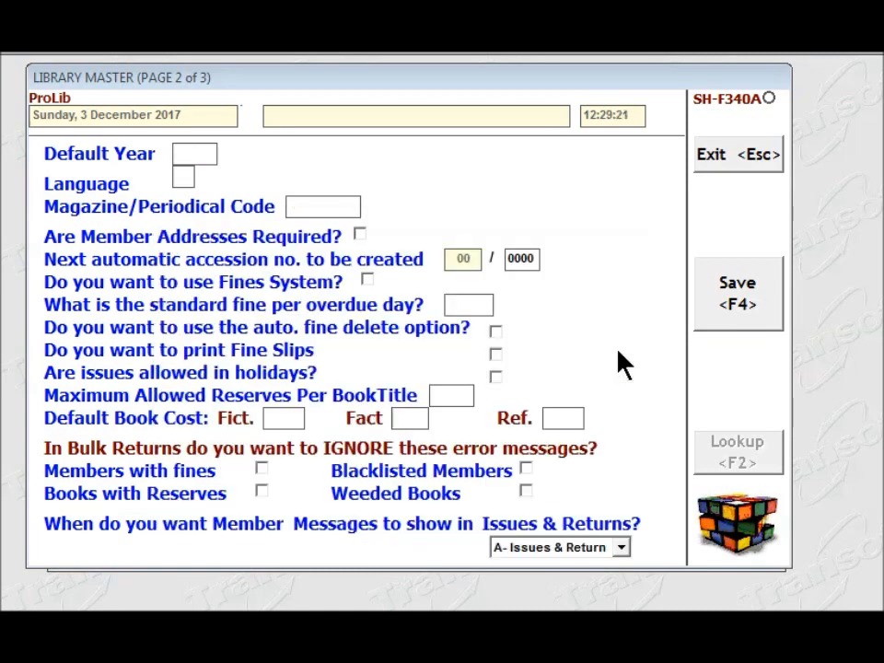
{"action": "key", "text": "Page_Down"}
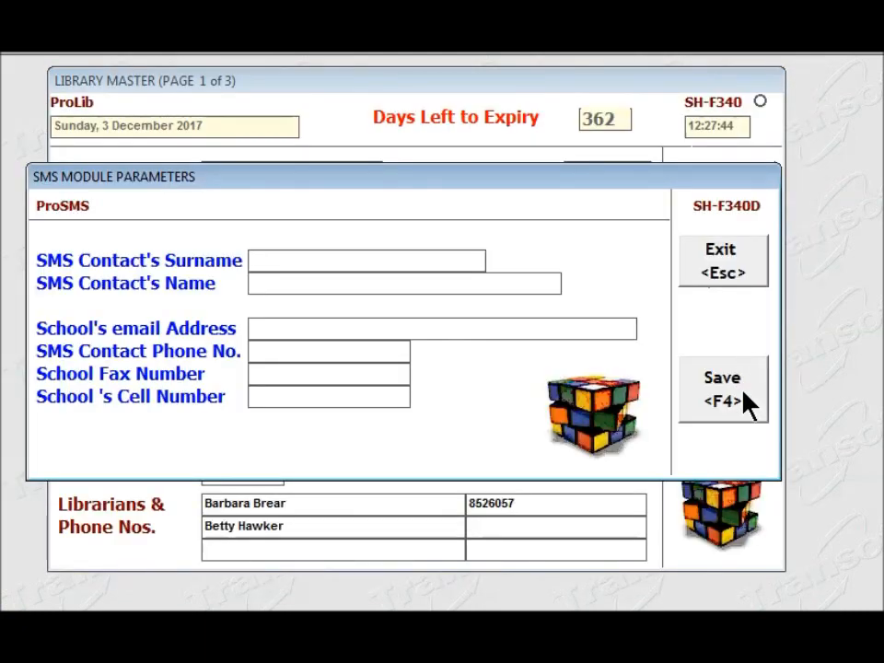
{"action": "left_click", "coordinate": [748, 403]}
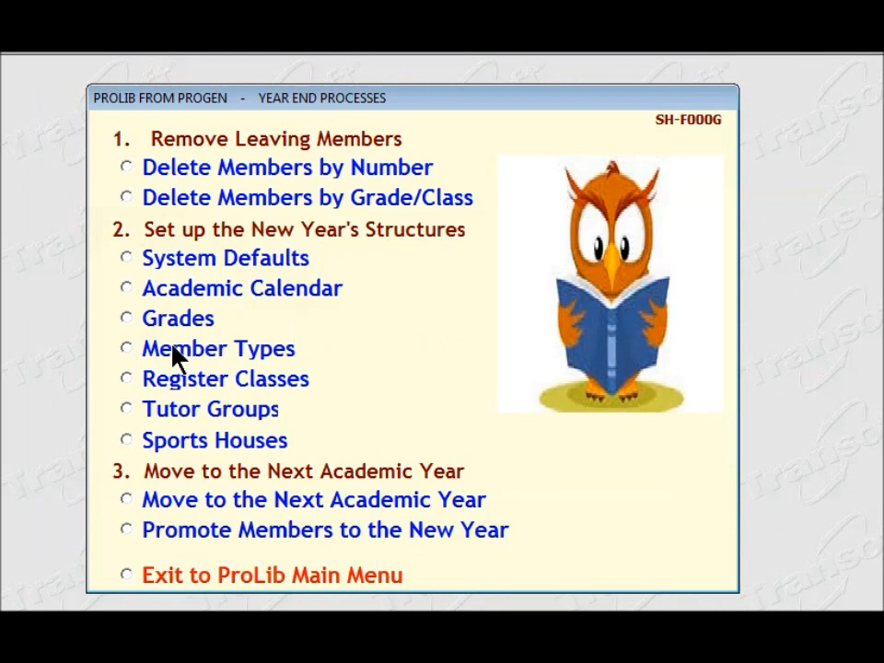
- Open the academic calendar for 2018 and its term allocation
{"action": "left_click", "coordinate": [128, 288]}
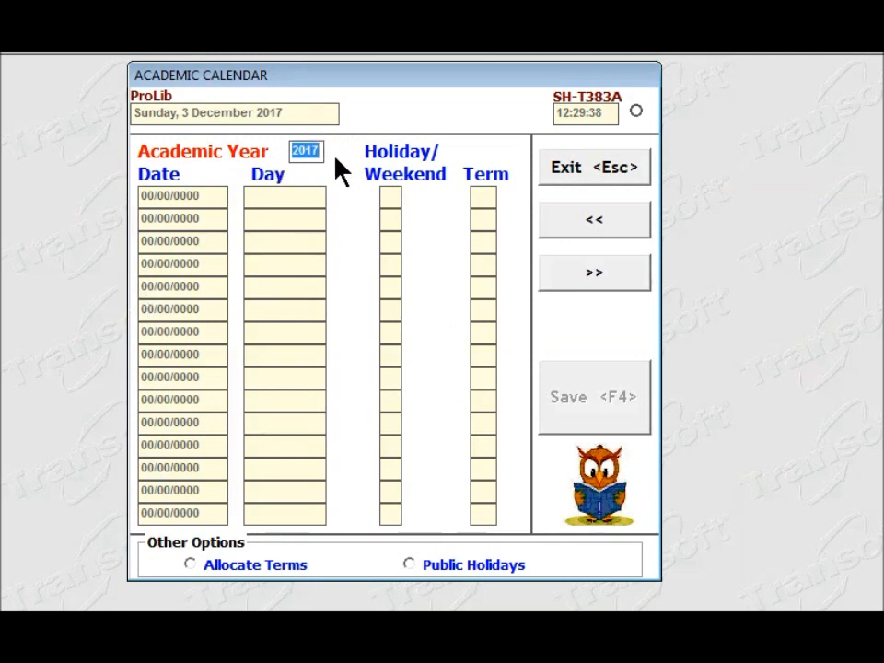
{"action": "type", "text": "2018"}
{"action": "left_click", "coordinate": [189, 565]}
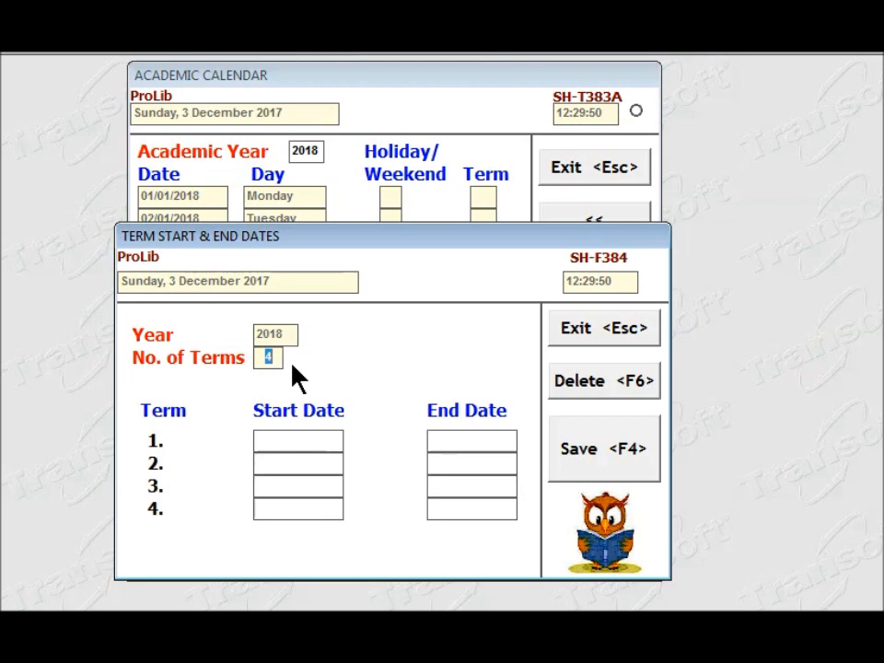
- For four terms in 2018, enter the dates 01/01 to 30/03, 10/04 to 28/06 and 12/07 to 10/10, starting term 4 on 15/11
{"action": "key", "text": "Return"}
{"action": "type", "text": "01012018"}
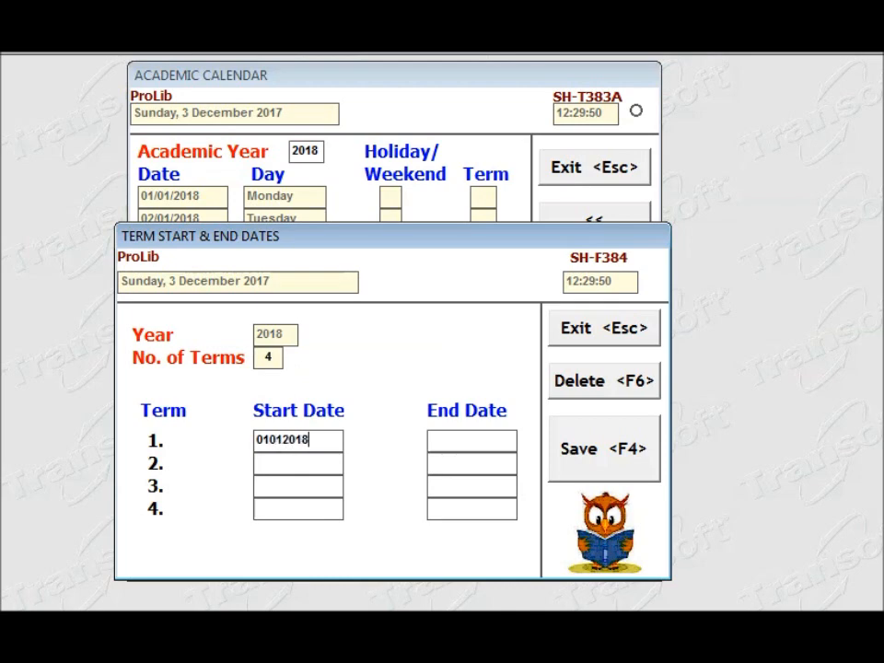
{"action": "key", "text": "Tab"}
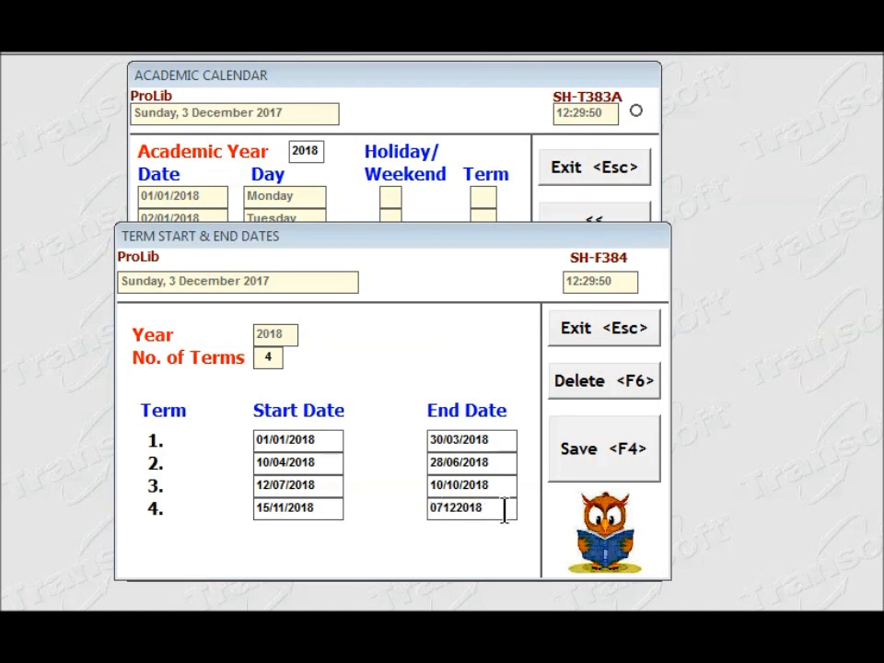
- Set term 4's end date to 01/12/2018 and save both the term dates and the 2018 academic calendar
{"action": "key", "text": "BackSpace"}
{"action": "key", "text": "BackSpace"}
{"action": "key", "text": "BackSpace"}
{"action": "key", "text": "BackSpace"}
{"action": "key", "text": "BackSpace"}
{"action": "key", "text": "BackSpace"}
{"action": "key", "text": "BackSpace"}
{"action": "key", "text": "BackSpace"}
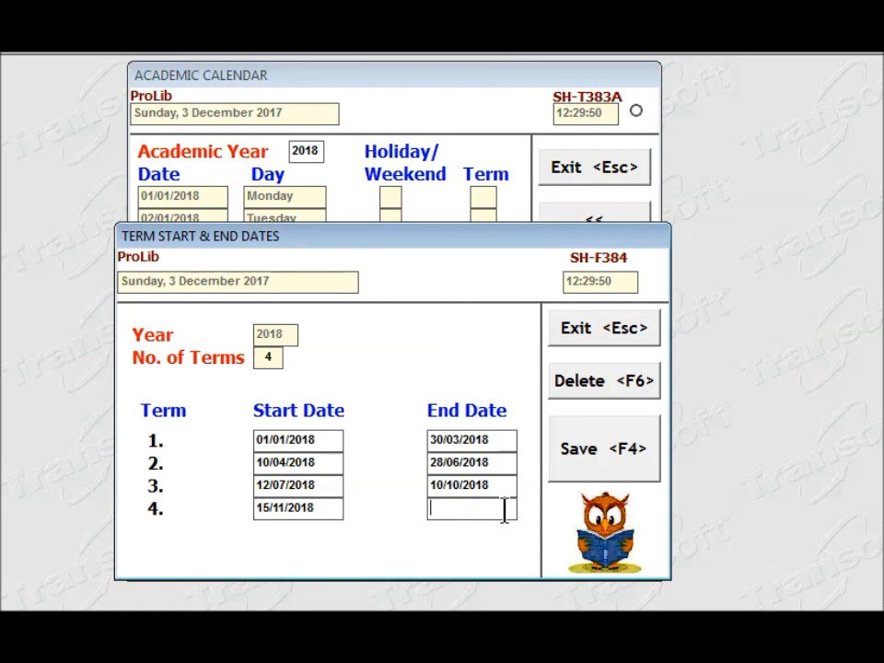
{"action": "type", "text": "01122018"}
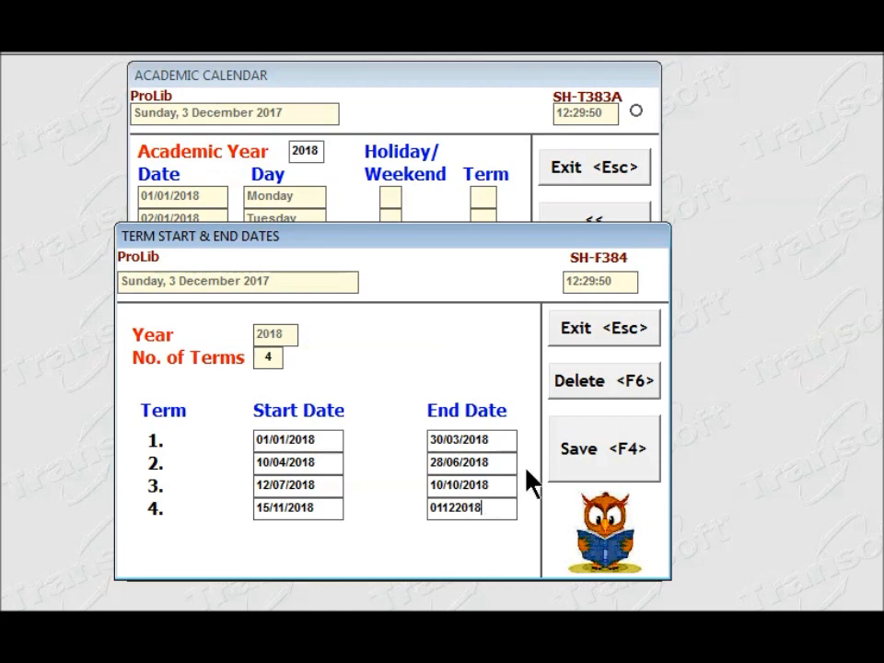
{"action": "left_click", "coordinate": [594, 466]}
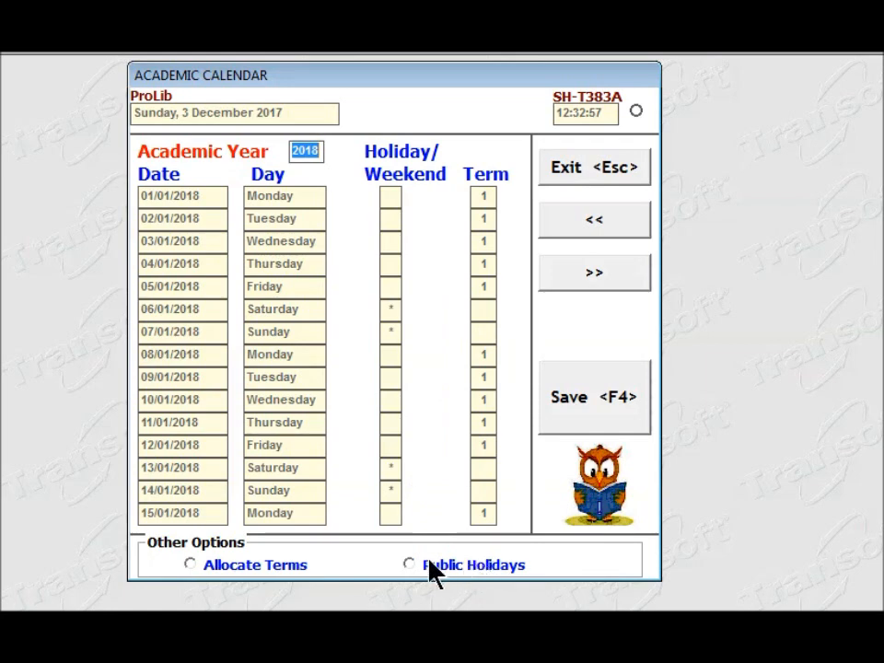
{"action": "left_click", "coordinate": [572, 405]}
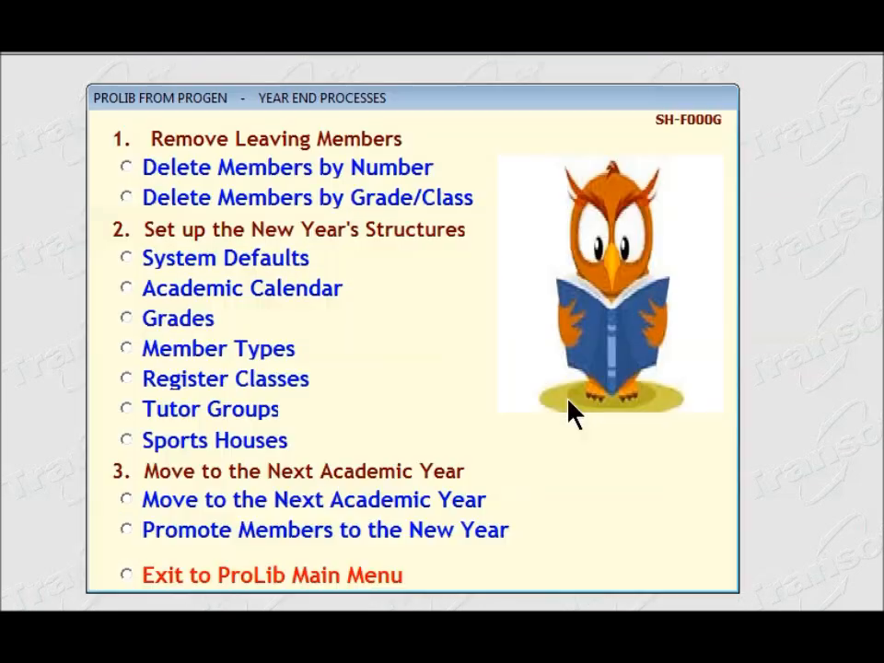
- Open the member types, load code P, accept and save its default rules, and return to the year-end processes
{"action": "left_click", "coordinate": [132, 350]}
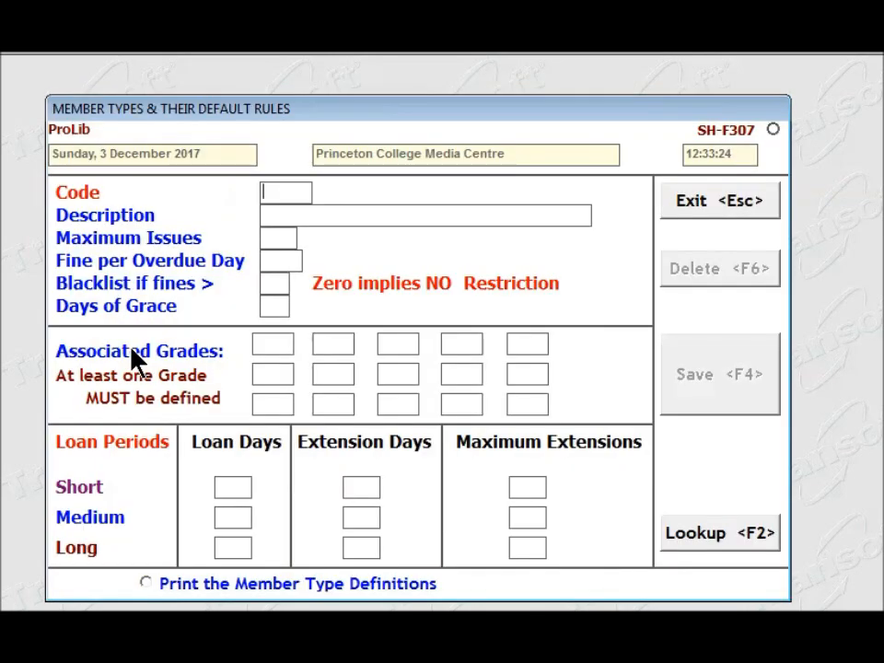
{"action": "type", "text": "P"}
{"action": "key", "text": "Return"}
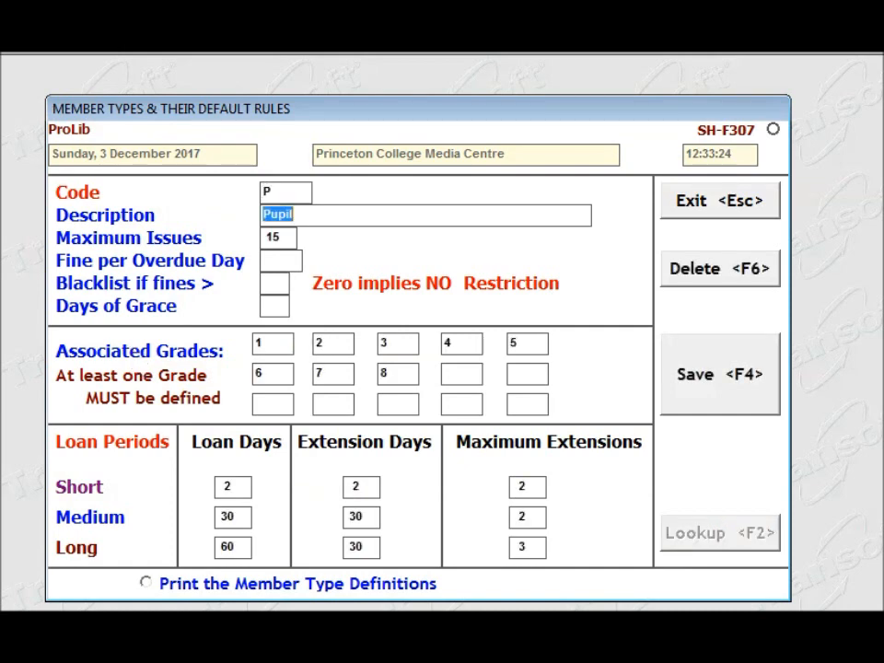
{"action": "key", "text": "Return"}
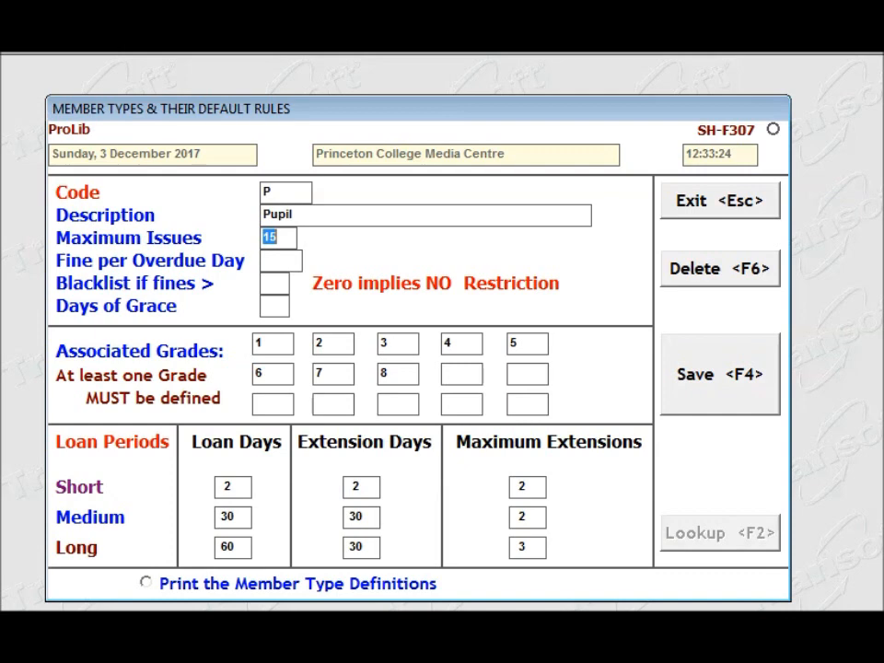
{"action": "key", "text": "Return"}
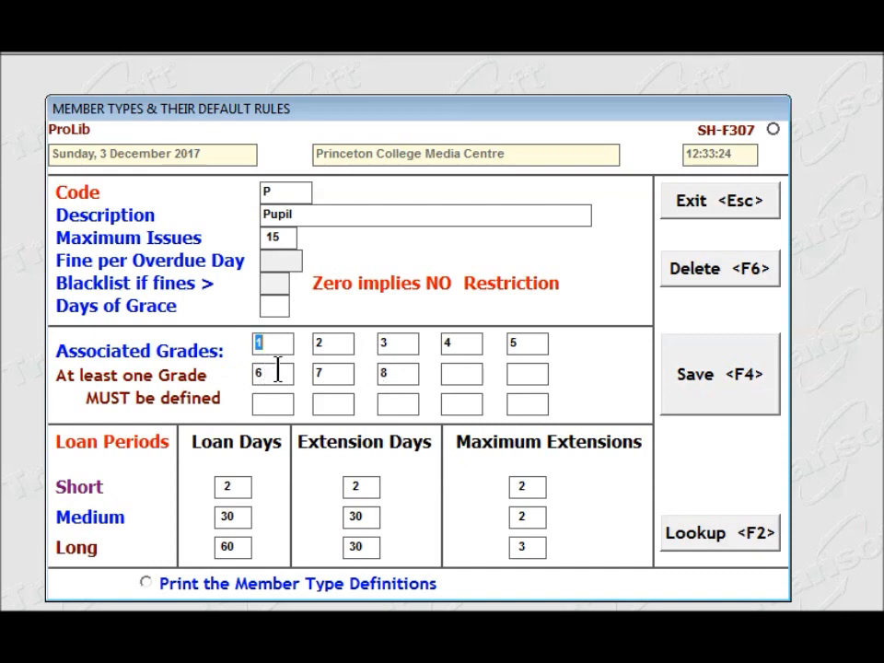
{"action": "left_click", "coordinate": [709, 399]}
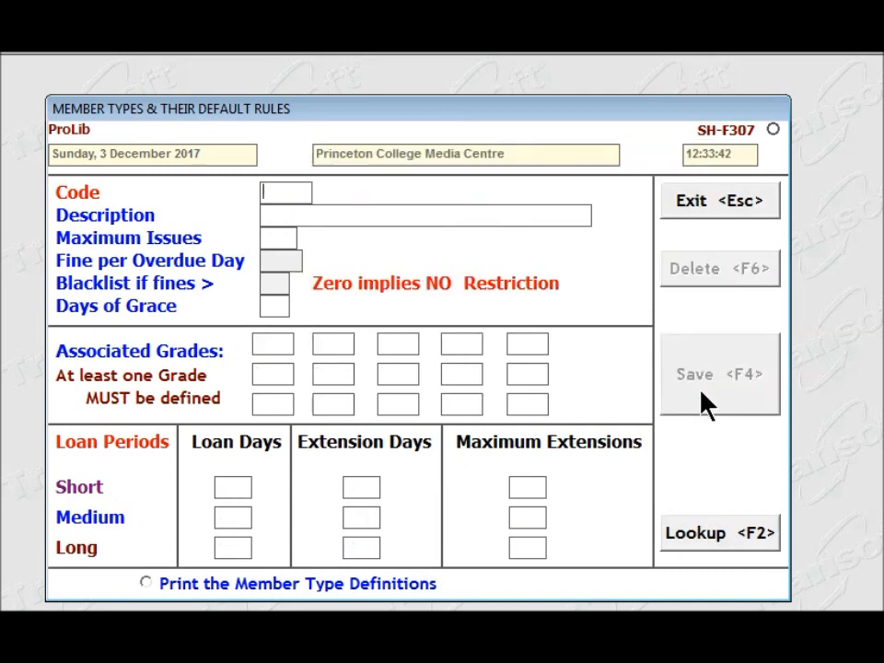
{"action": "left_click", "coordinate": [714, 213]}
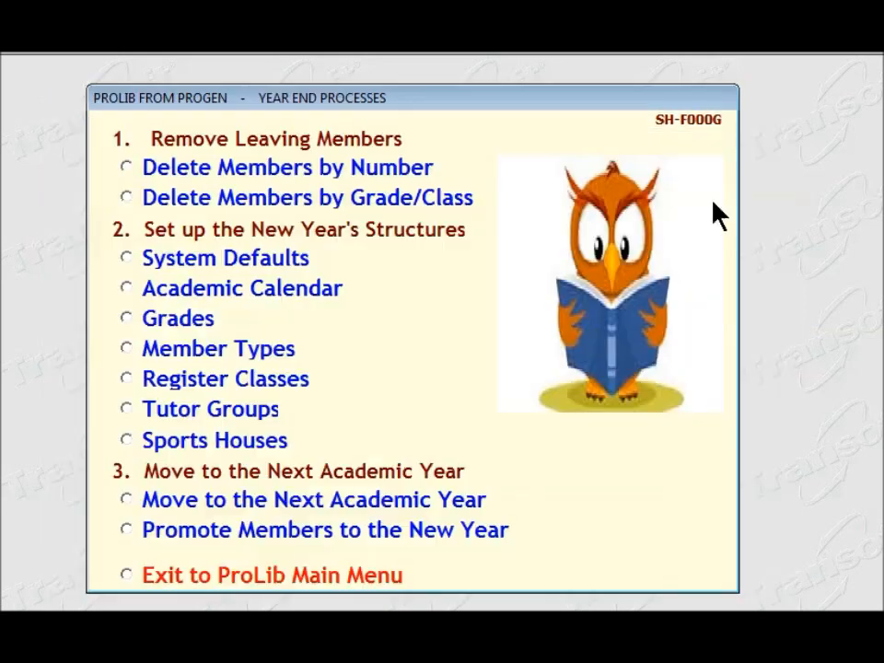
- Open the register classes, go to the teacher name of class 5 G and save the class list
{"action": "left_click", "coordinate": [123, 379]}
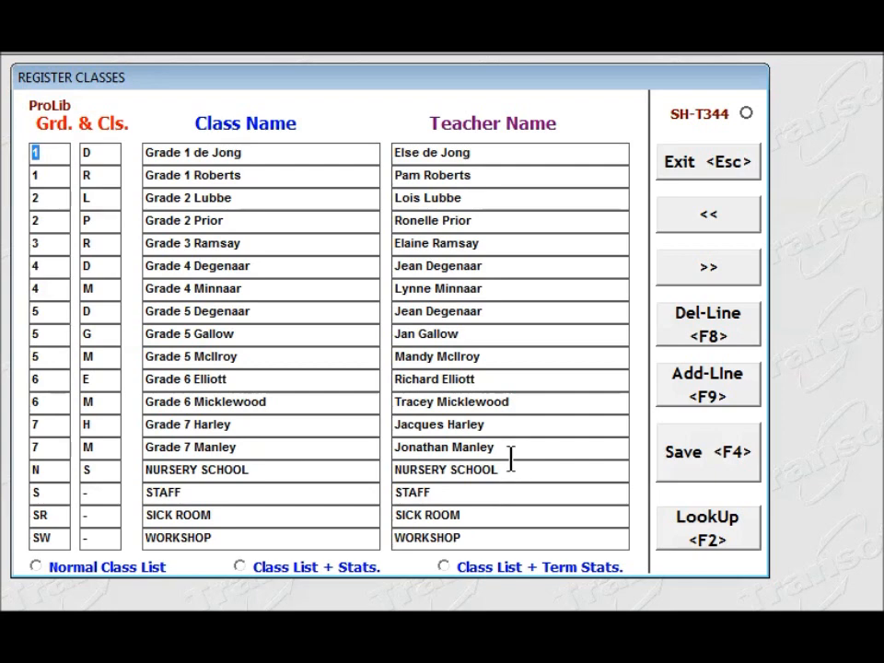
{"action": "left_click", "coordinate": [473, 333]}
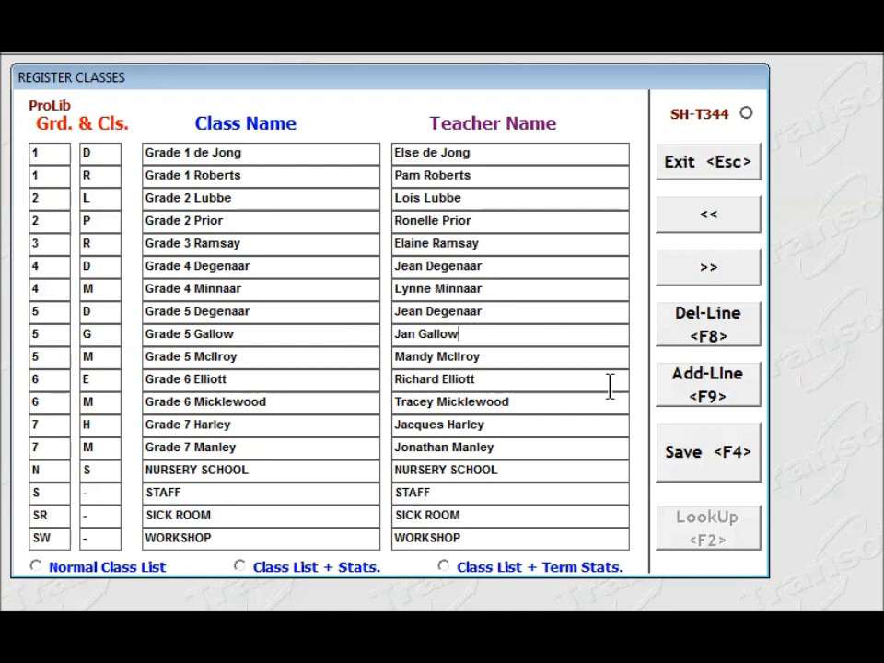
{"action": "left_click", "coordinate": [683, 472]}
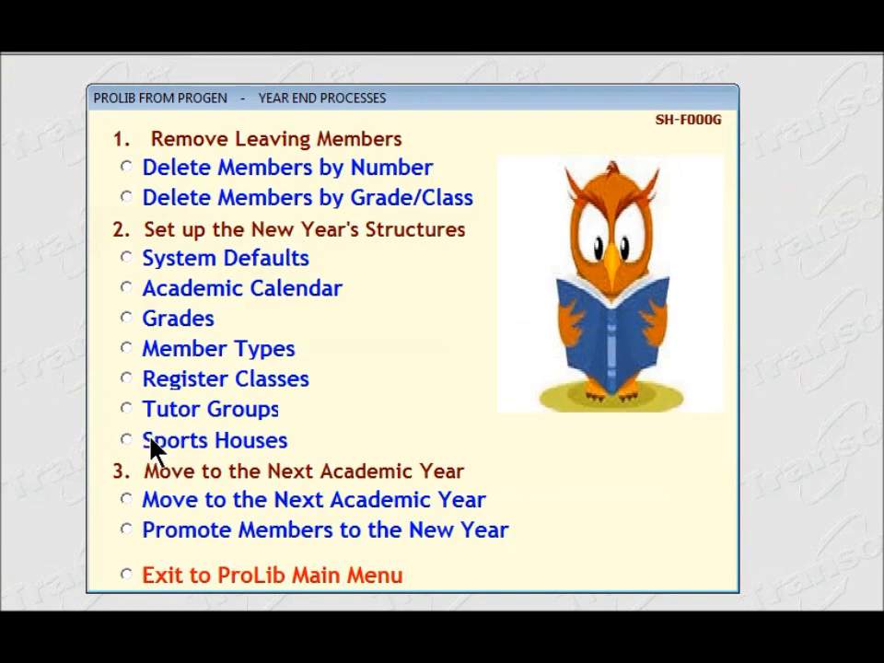
- Run the end-of-year roll over into academic year 2018, deleting outstanding reserves and fines, with PROCEED as confirmation
{"action": "left_click", "coordinate": [127, 500]}
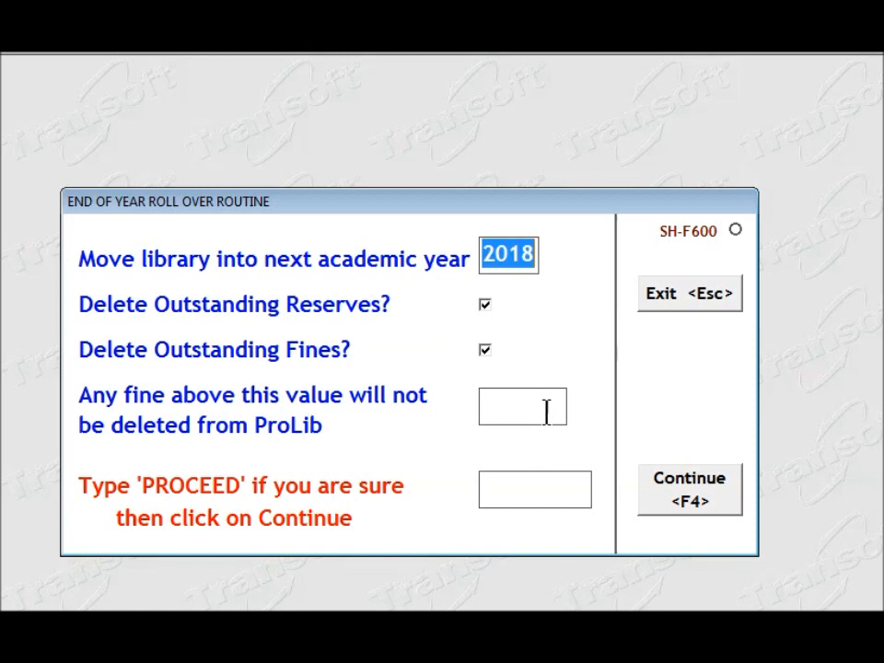
{"action": "left_click", "coordinate": [532, 490]}
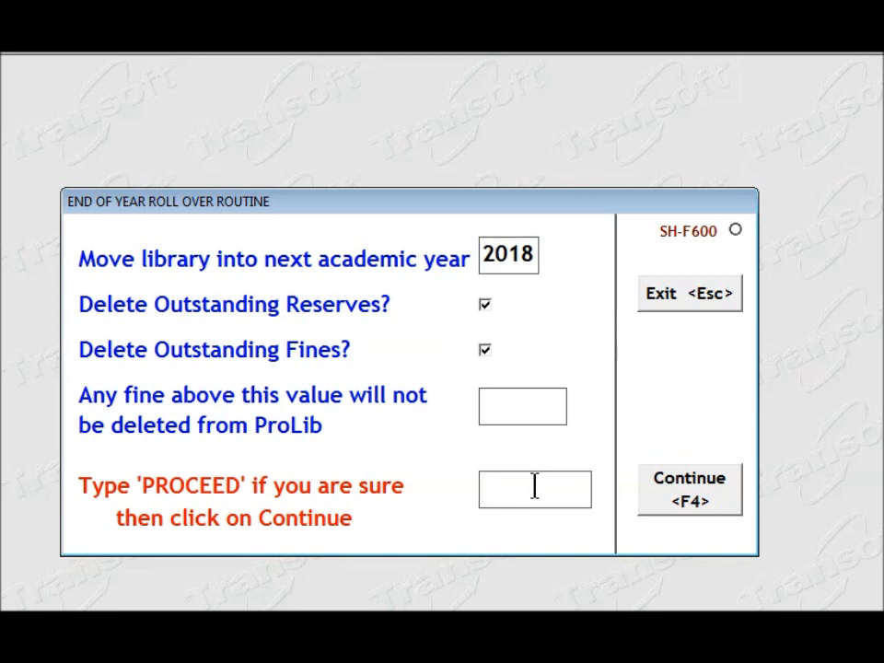
{"action": "type", "text": "PRO"}
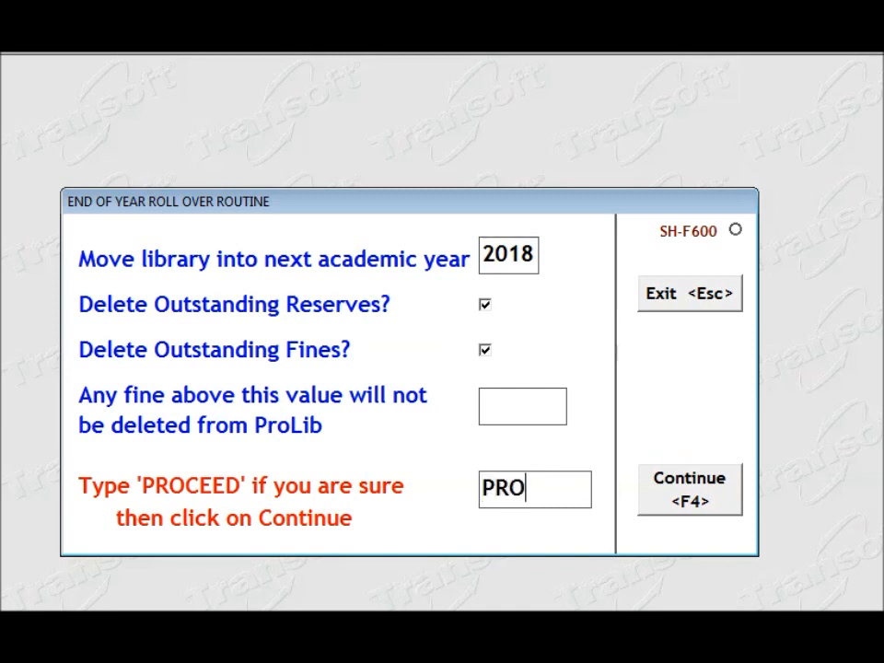
{"action": "type", "text": "CEED"}
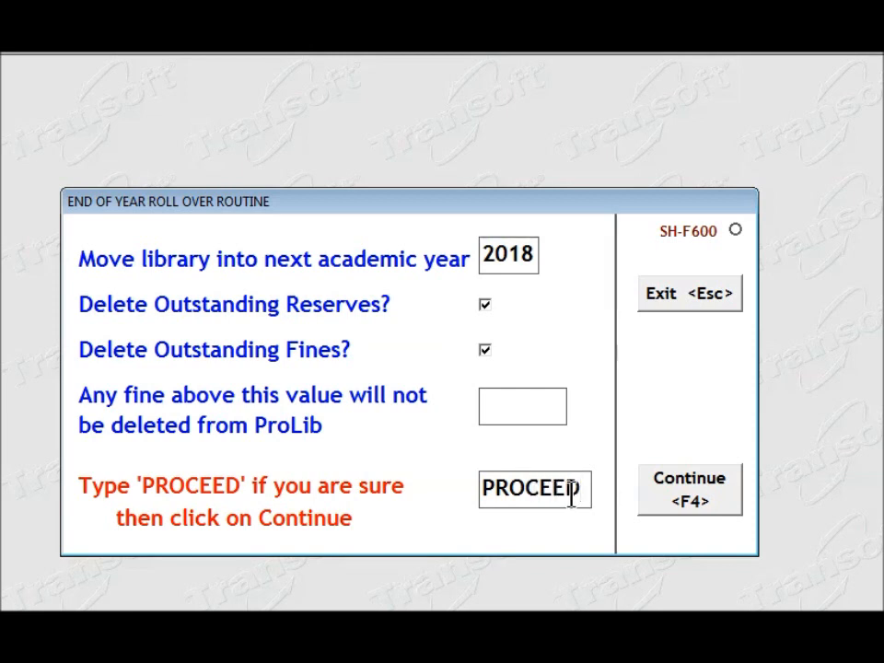
{"action": "left_click", "coordinate": [717, 501]}
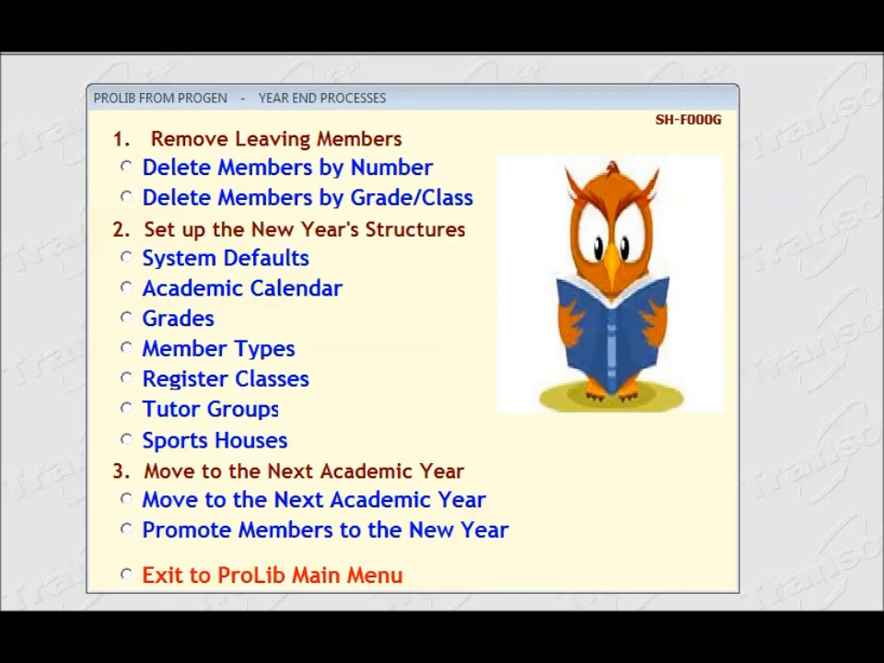
- Open the member promotion for the new year's grade 7 class H and list last year's grade 6 pupils from classes E and M
{"action": "left_click", "coordinate": [126, 535]}
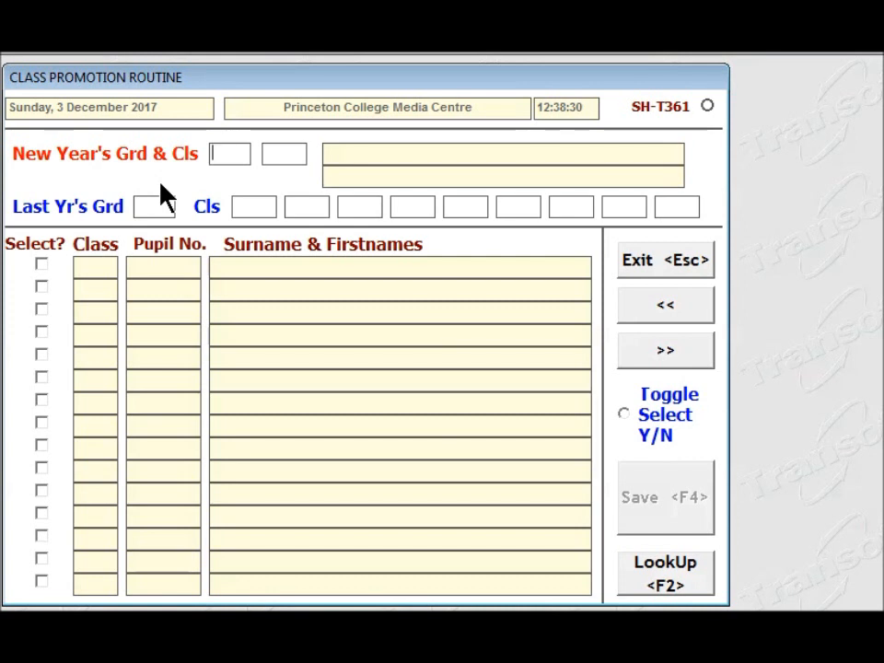
{"action": "type", "text": "7"}
{"action": "key", "text": "Return"}
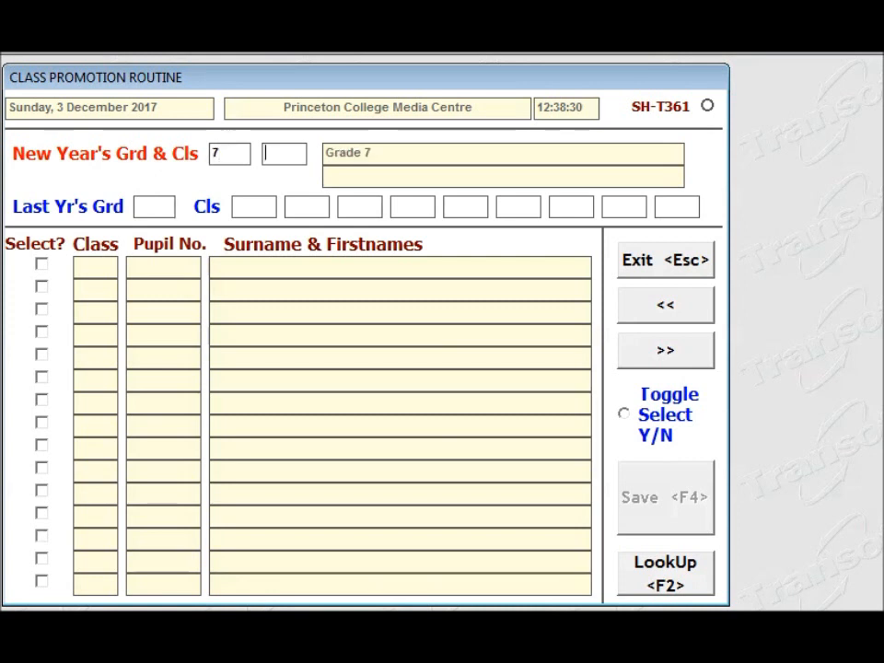
{"action": "type", "text": "H"}
{"action": "key", "text": "Return"}
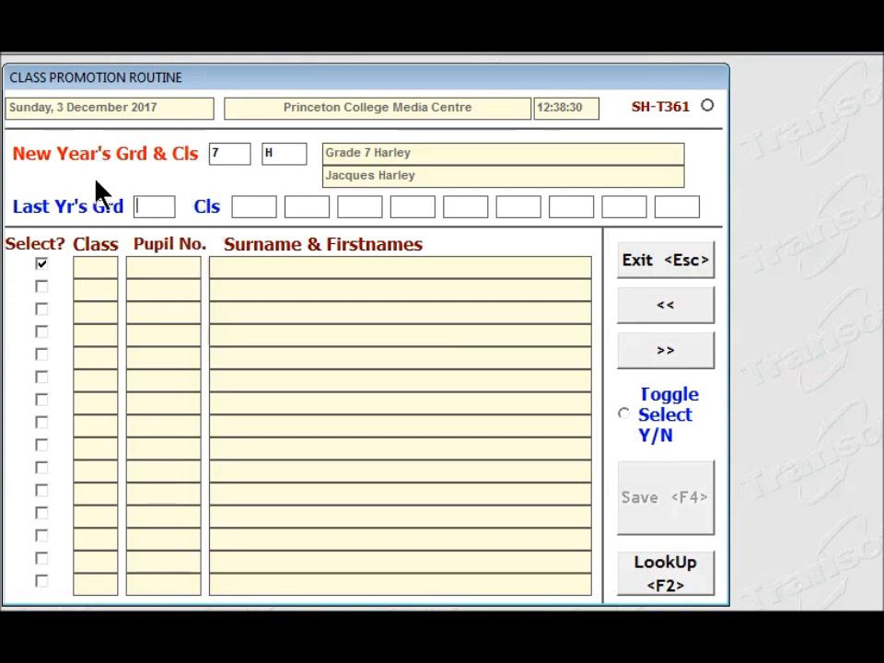
{"action": "type", "text": "6"}
{"action": "type", "text": "E"}
{"action": "key", "text": "Tab"}
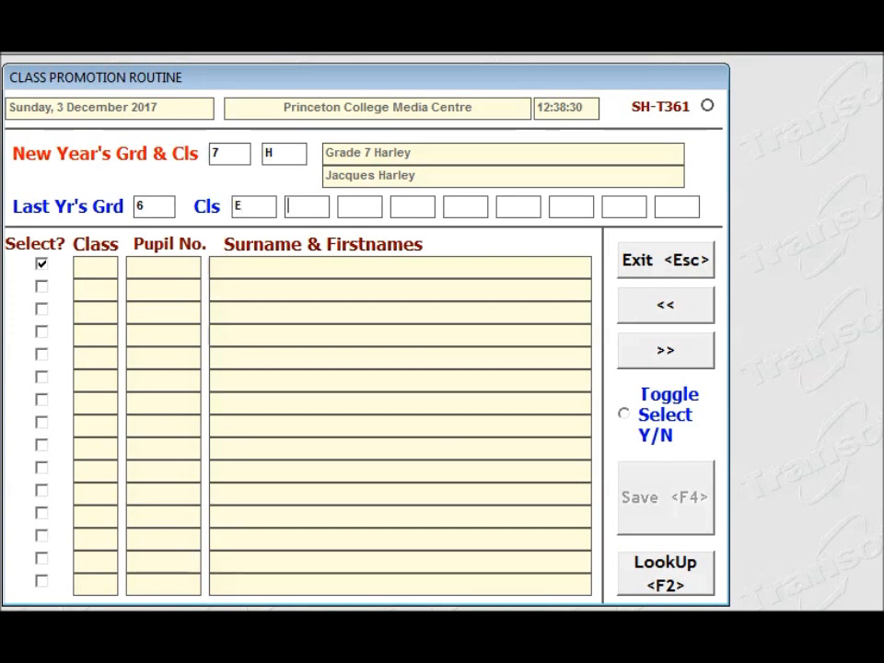
{"action": "type", "text": "M"}
{"action": "key", "text": "Tab"}
{"action": "key", "text": "Tab"}
{"action": "key", "text": "Tab"}
{"action": "key", "text": "Tab"}
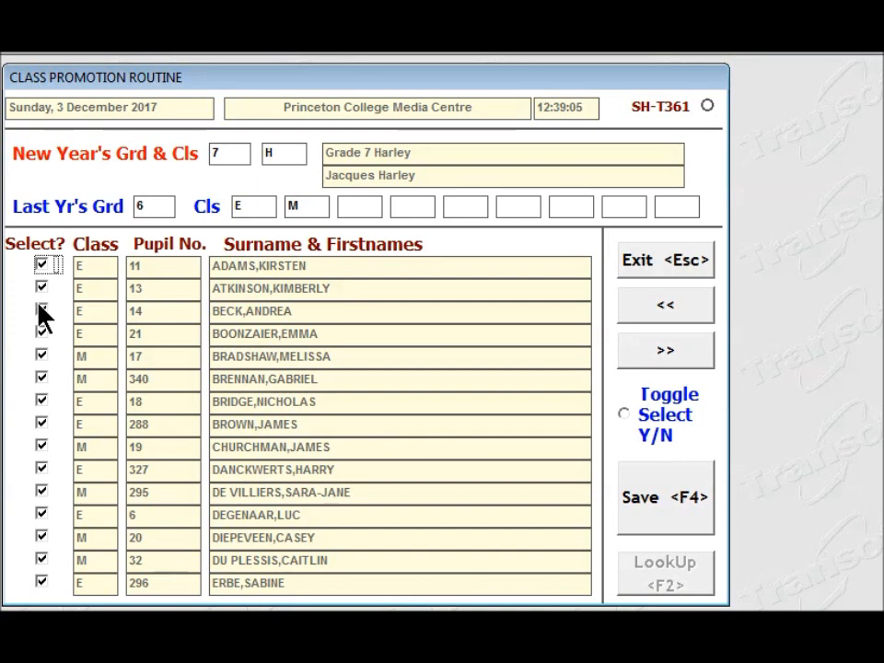
- Deselect the fourth, fifth, eighth, eleventh, fourteenth and fifteenth pupils on the first page of the promotion list
{"action": "left_click", "coordinate": [42, 334]}
{"action": "left_click", "coordinate": [42, 356]}
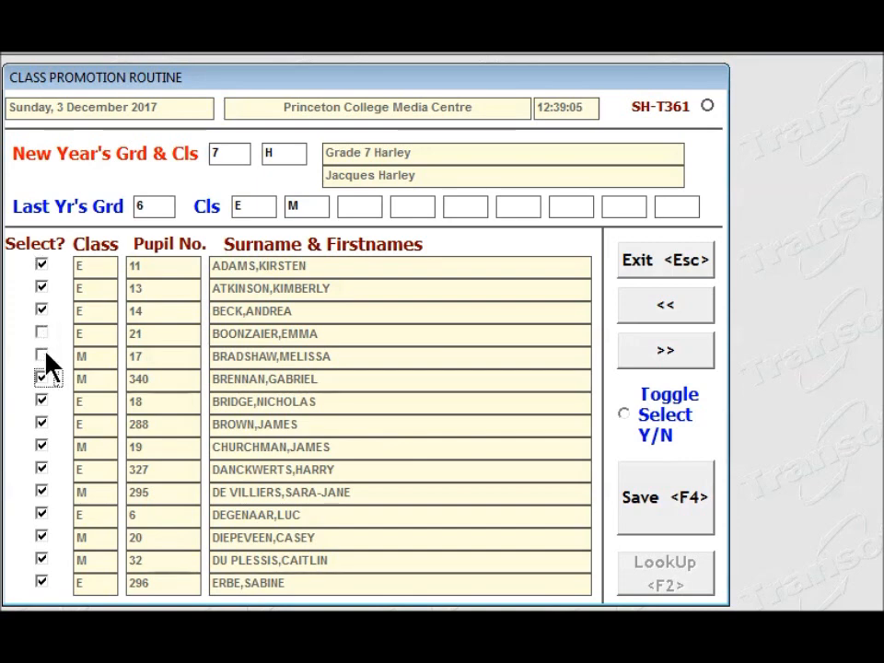
{"action": "left_click", "coordinate": [41, 423]}
{"action": "left_click", "coordinate": [41, 493]}
{"action": "left_click", "coordinate": [40, 562]}
{"action": "left_click", "coordinate": [41, 583]}
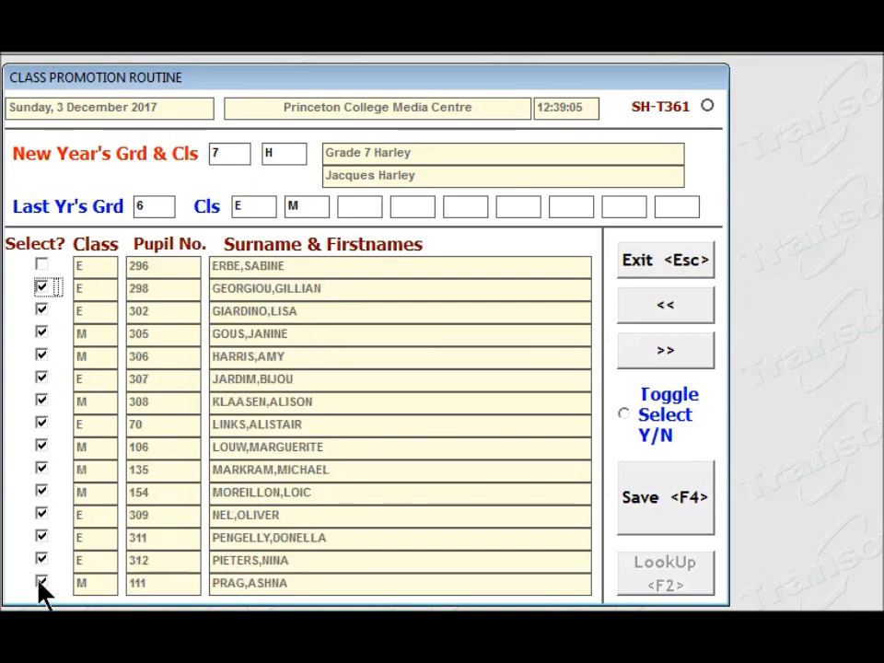
- Deselect the sixth, ninth, twelfth and fifteenth pupils on the second page of the promotion list
{"action": "left_click", "coordinate": [40, 378]}
{"action": "left_click", "coordinate": [40, 448]}
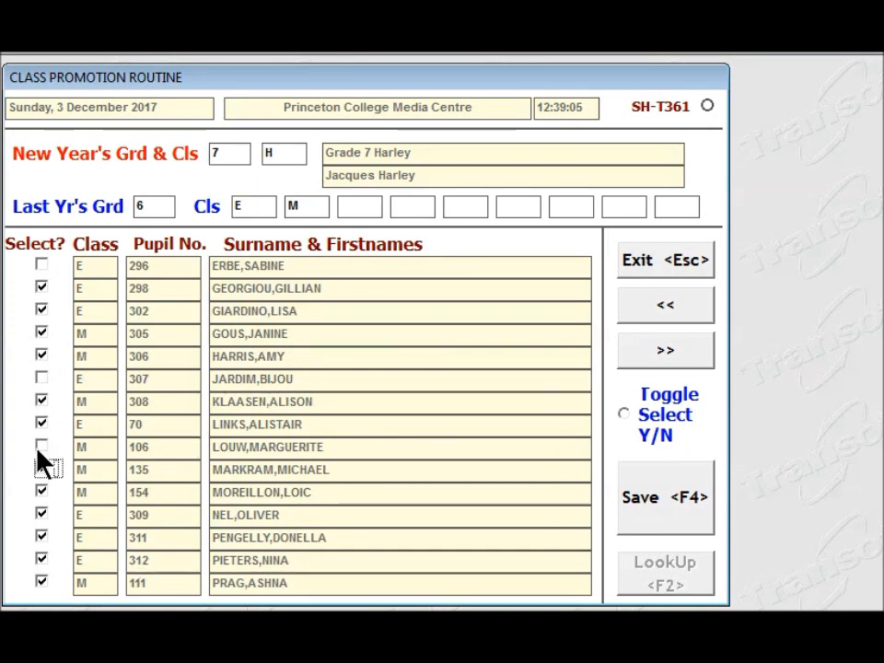
{"action": "left_click", "coordinate": [39, 515]}
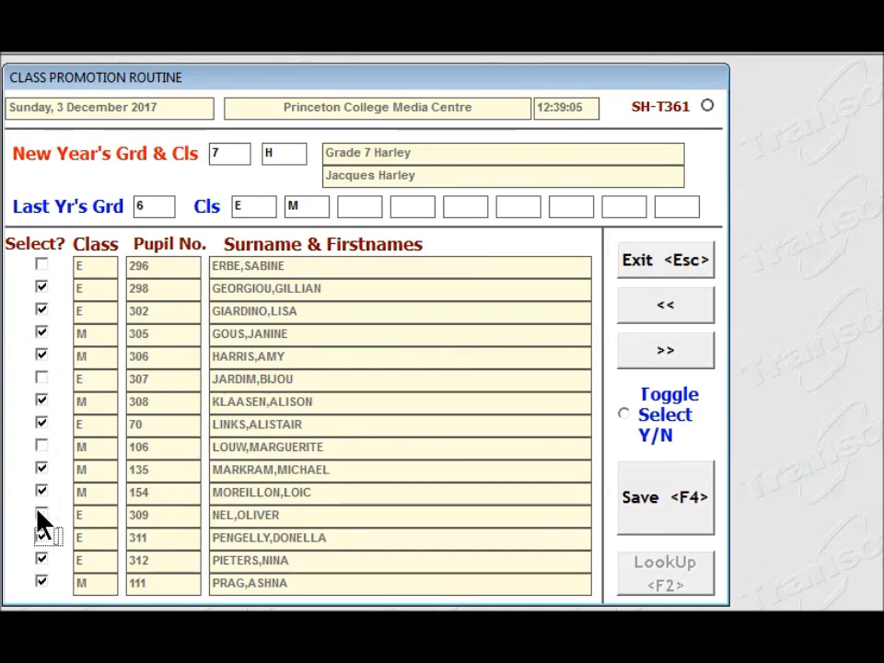
{"action": "left_click", "coordinate": [39, 583]}
- Deselect the ninth, thirteenth, fourteenth and fifteenth pupils on the third page and save the promotion to class 7 H
{"action": "left_click", "coordinate": [41, 447]}
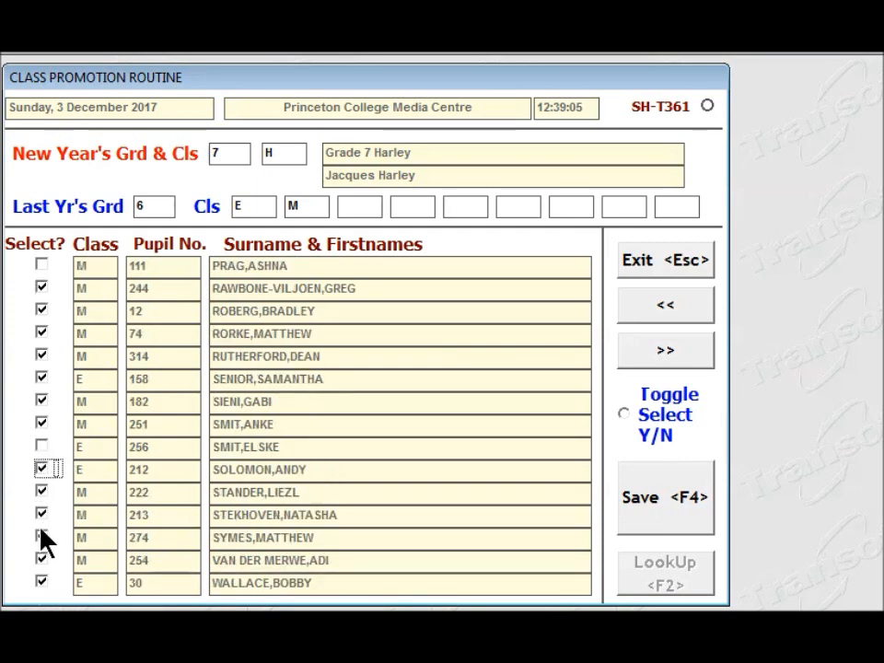
{"action": "left_click", "coordinate": [41, 537]}
{"action": "left_click", "coordinate": [41, 561]}
{"action": "left_click", "coordinate": [41, 583]}
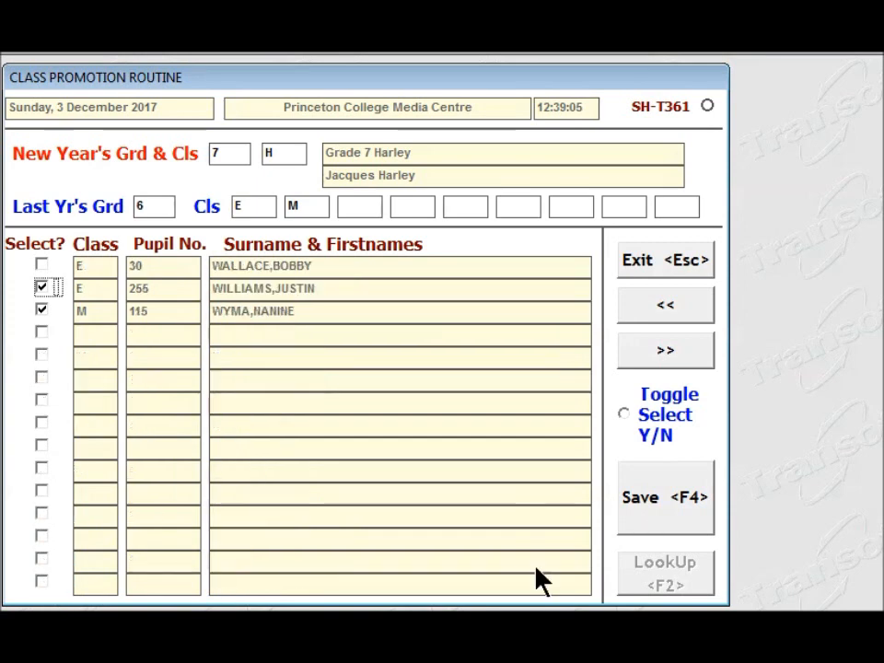
{"action": "left_click", "coordinate": [692, 511]}
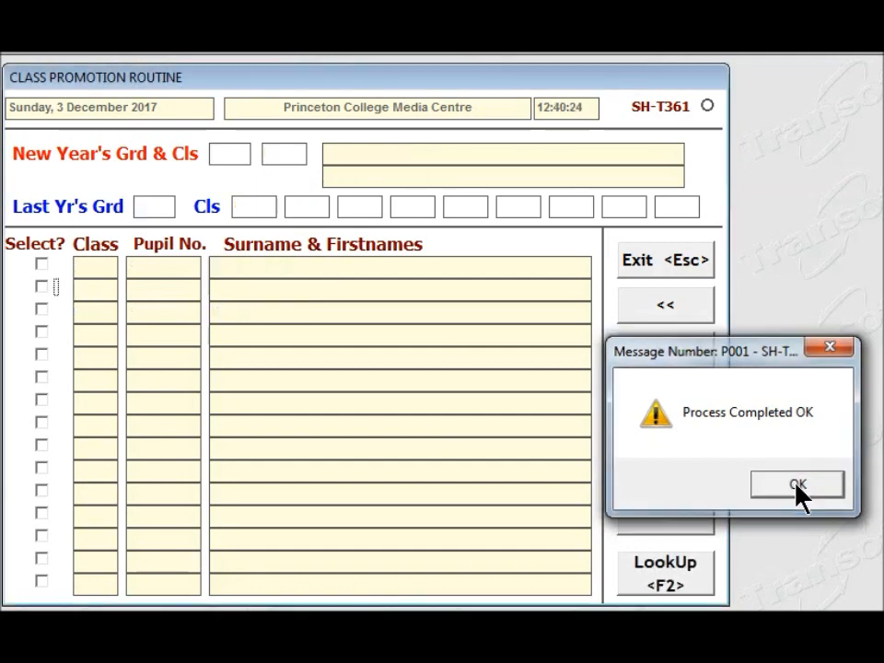
{"action": "left_click", "coordinate": [798, 488]}
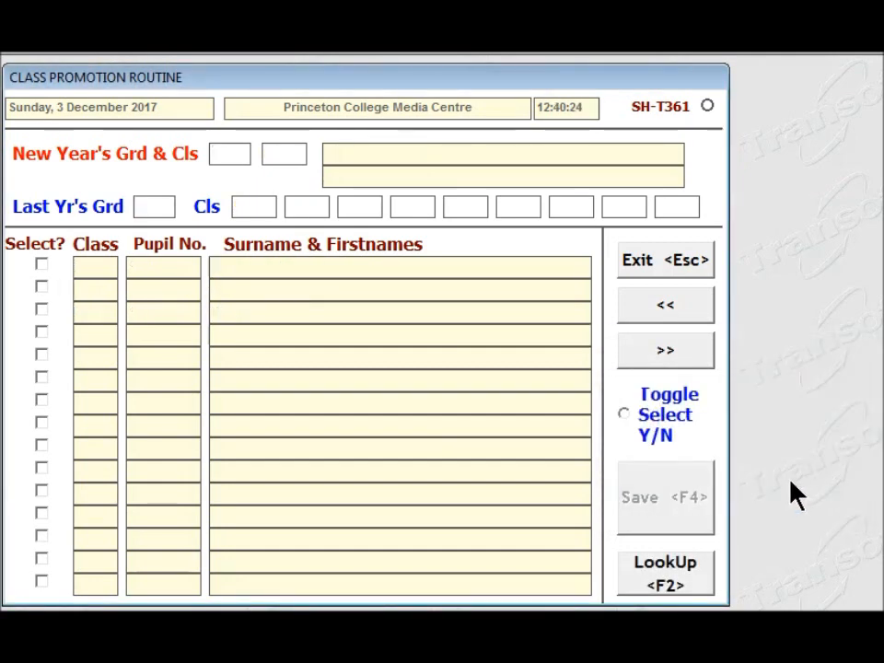
- Set the promotion target to grade 7 class M and list the remaining pupils of last year's grade 6 classes E and M
{"action": "type", "text": "7"}
{"action": "key", "text": "Tab"}
{"action": "type", "text": "M"}
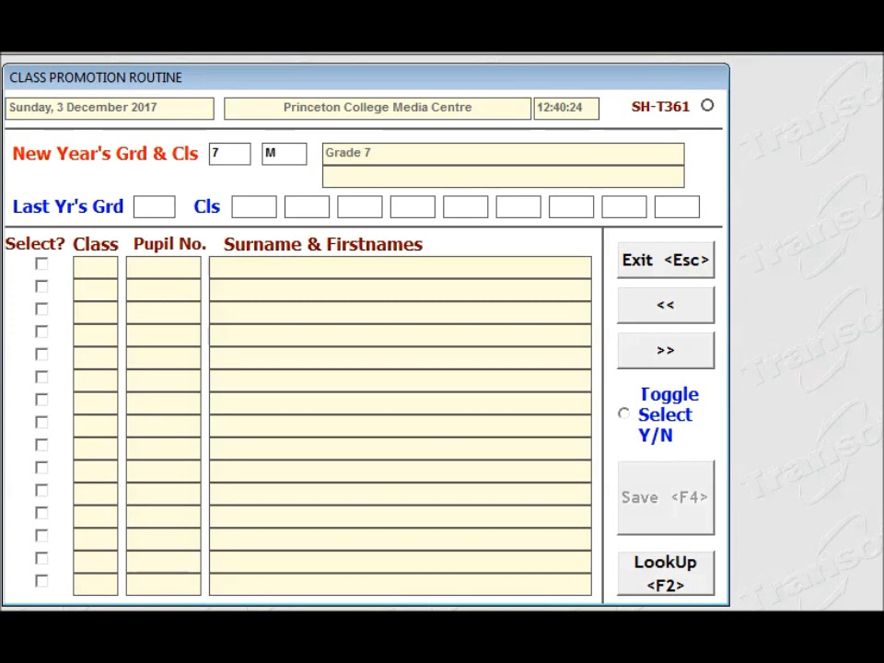
{"action": "key", "text": "Tab"}
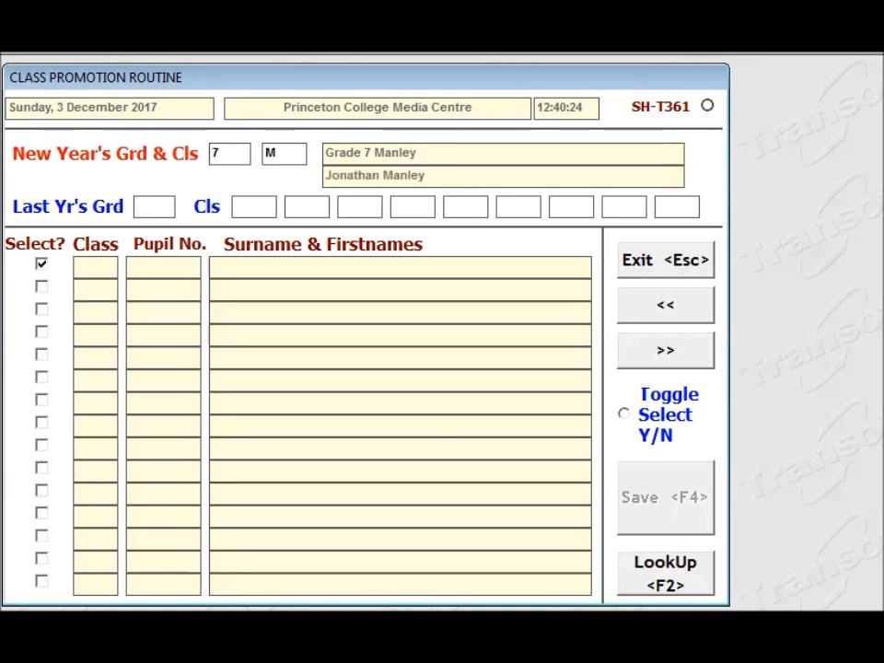
{"action": "type", "text": "6"}
{"action": "key", "text": "Tab"}
{"action": "type", "text": "E"}
{"action": "key", "text": "Tab"}
{"action": "type", "text": "M"}
{"action": "key", "text": "Tab"}
{"action": "key", "text": "Tab"}
{"action": "key", "text": "Tab"}
{"action": "key", "text": "Tab"}
{"action": "key", "text": "Tab"}
{"action": "key", "text": "Tab"}
{"action": "key", "text": "F2"}
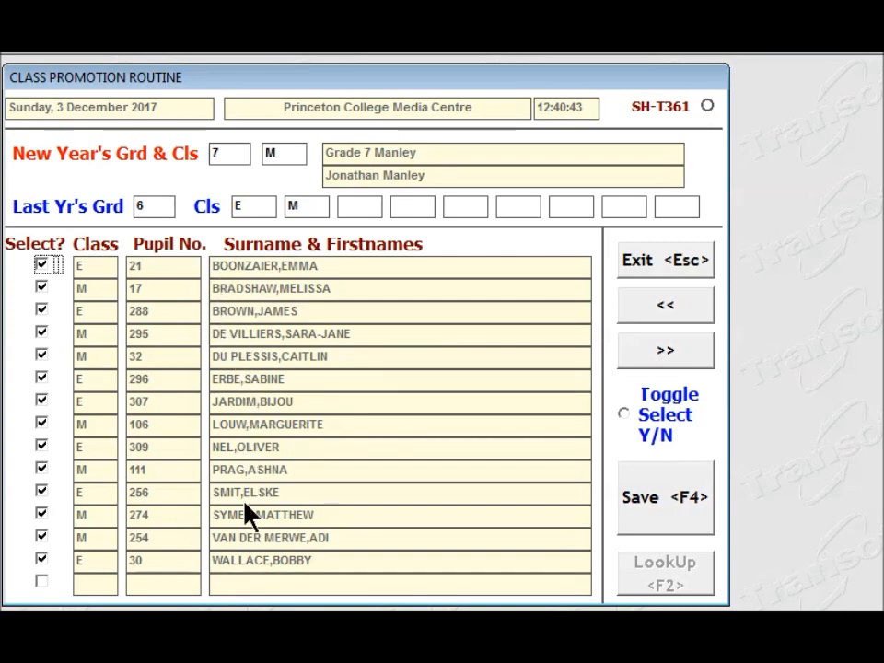
- Save the promotion of all listed pupils to class 7 M and exit the promotion routine
{"action": "left_click", "coordinate": [680, 518]}
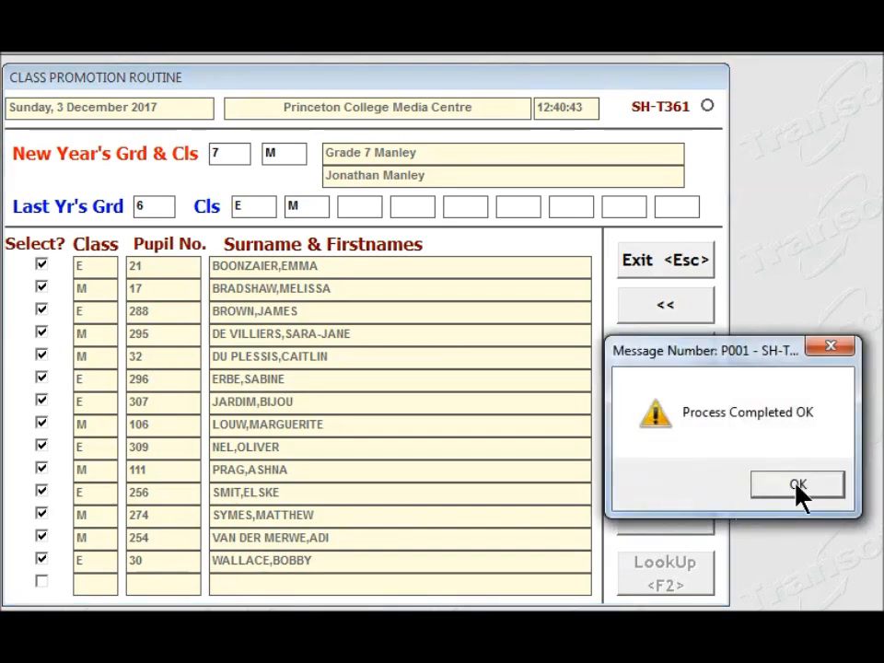
{"action": "left_click", "coordinate": [798, 488]}
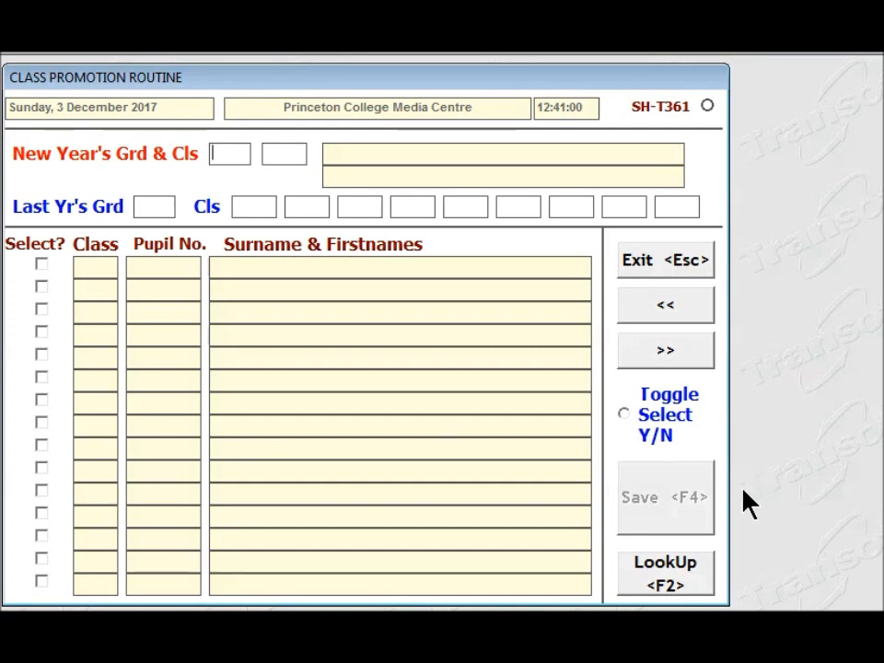
{"action": "left_click", "coordinate": [695, 262]}
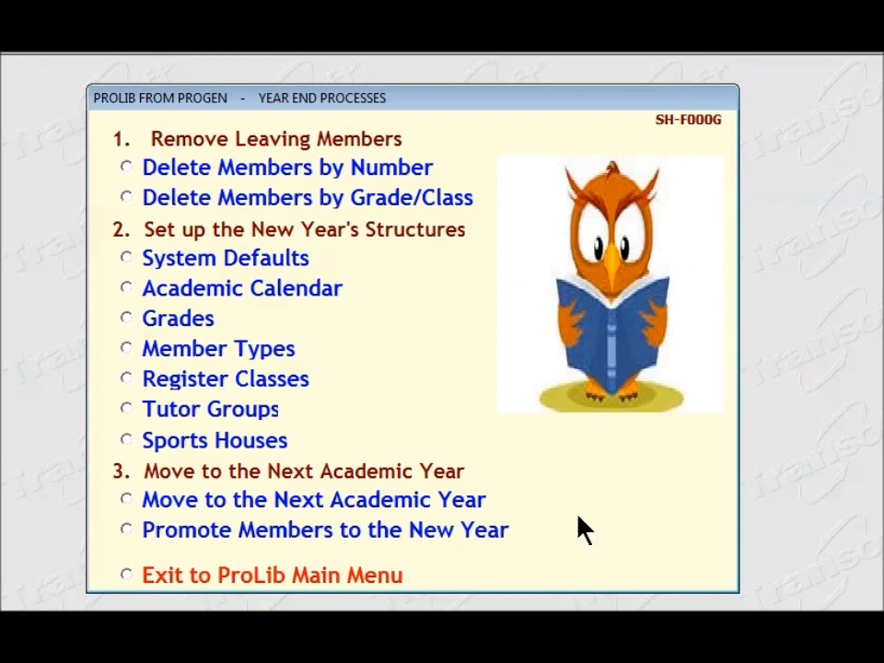